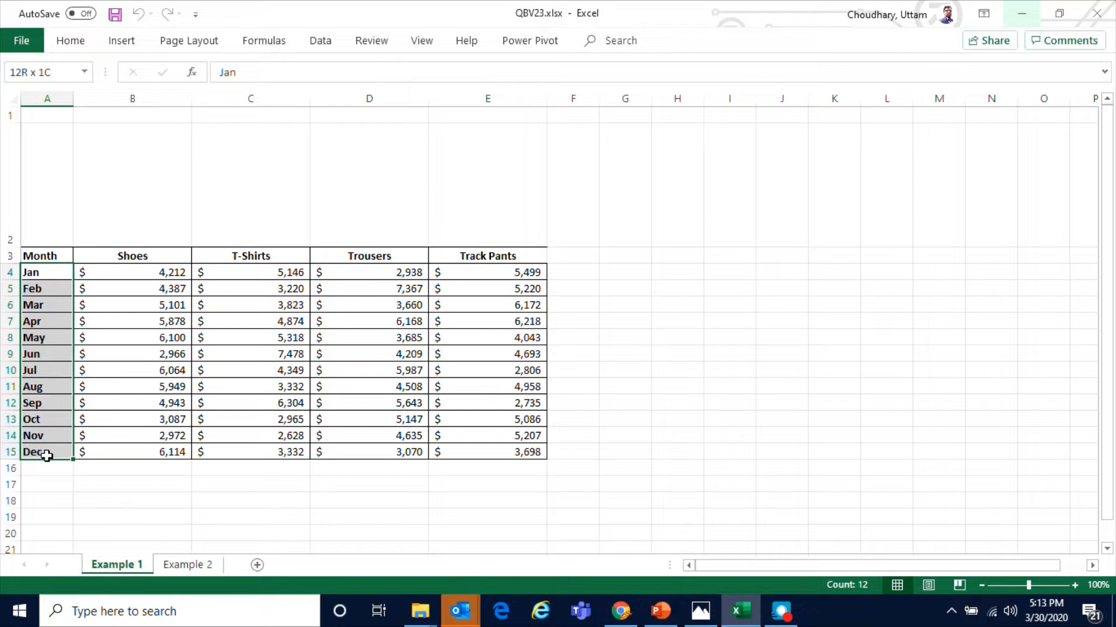
Examine the monthly sales table's product headers, their data columns, and the tall empty cells above them
click(131, 256)
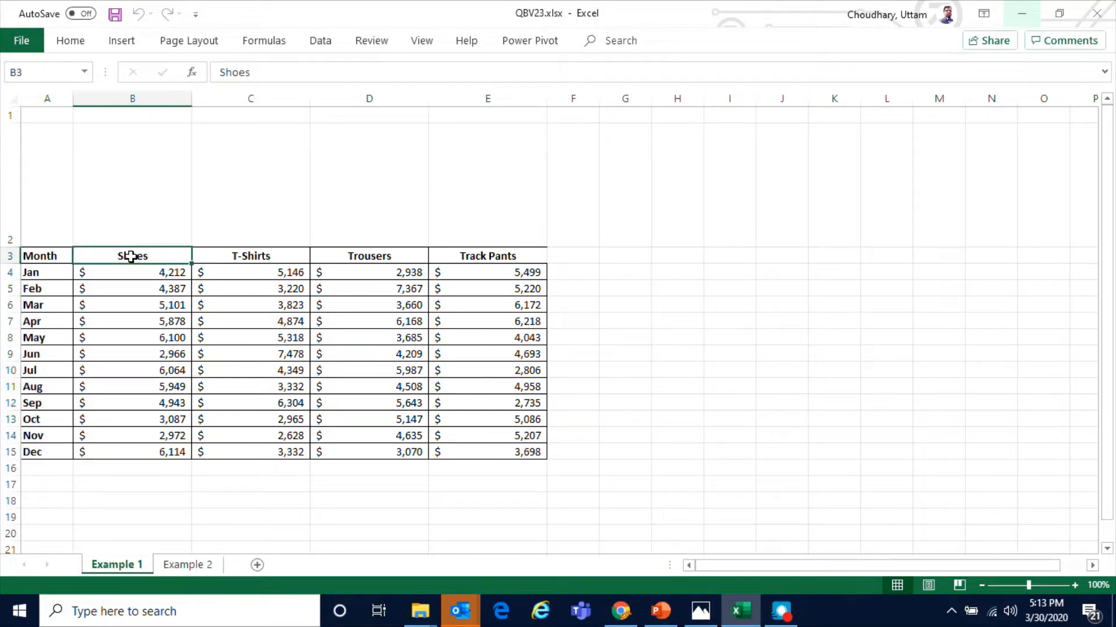
click(247, 257)
click(376, 258)
click(458, 260)
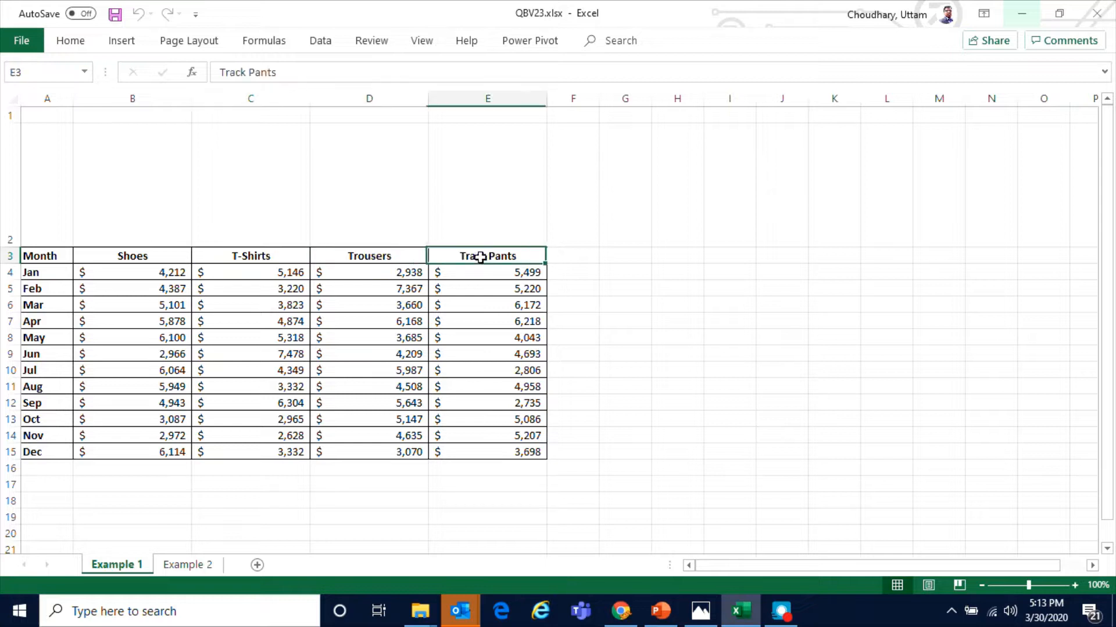
drag(136, 272, 157, 452)
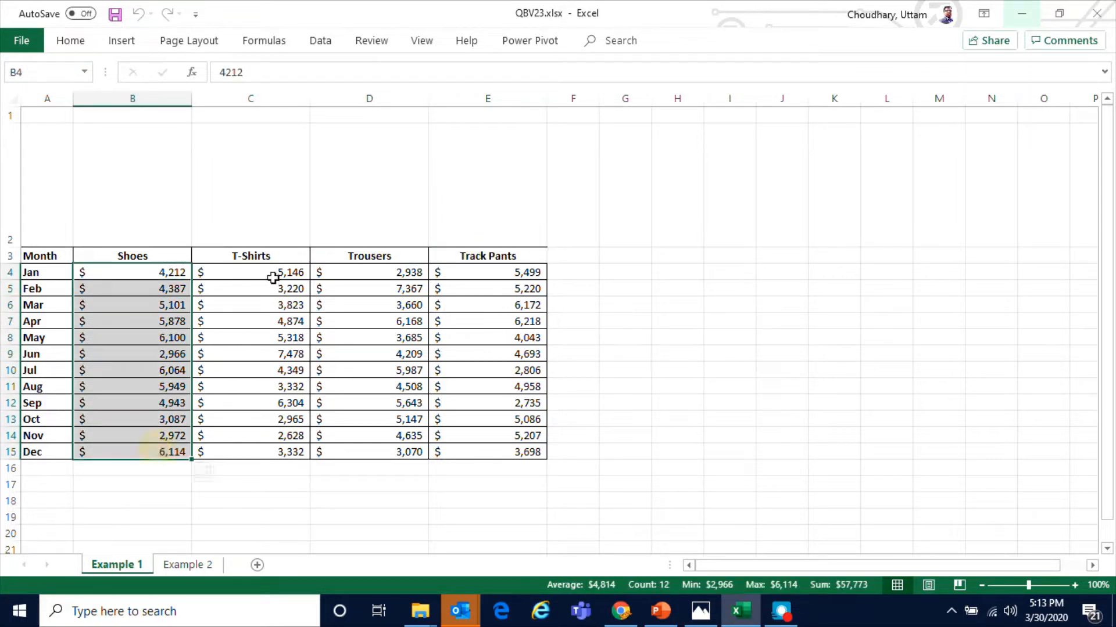
drag(273, 277, 268, 448)
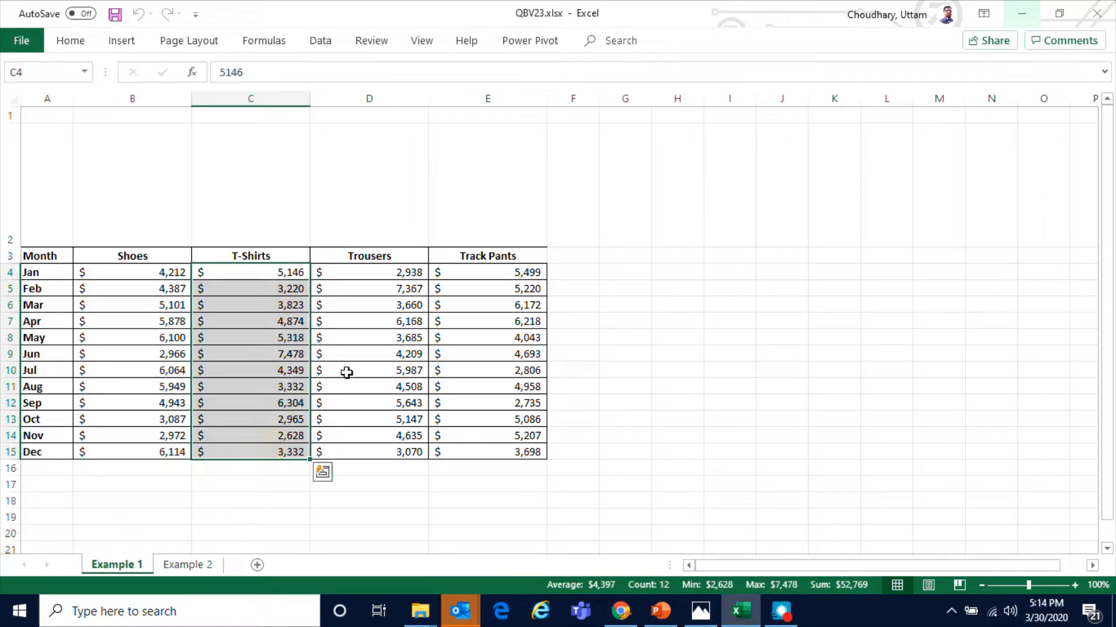
drag(371, 272, 371, 450)
drag(502, 279, 488, 456)
click(140, 203)
click(249, 188)
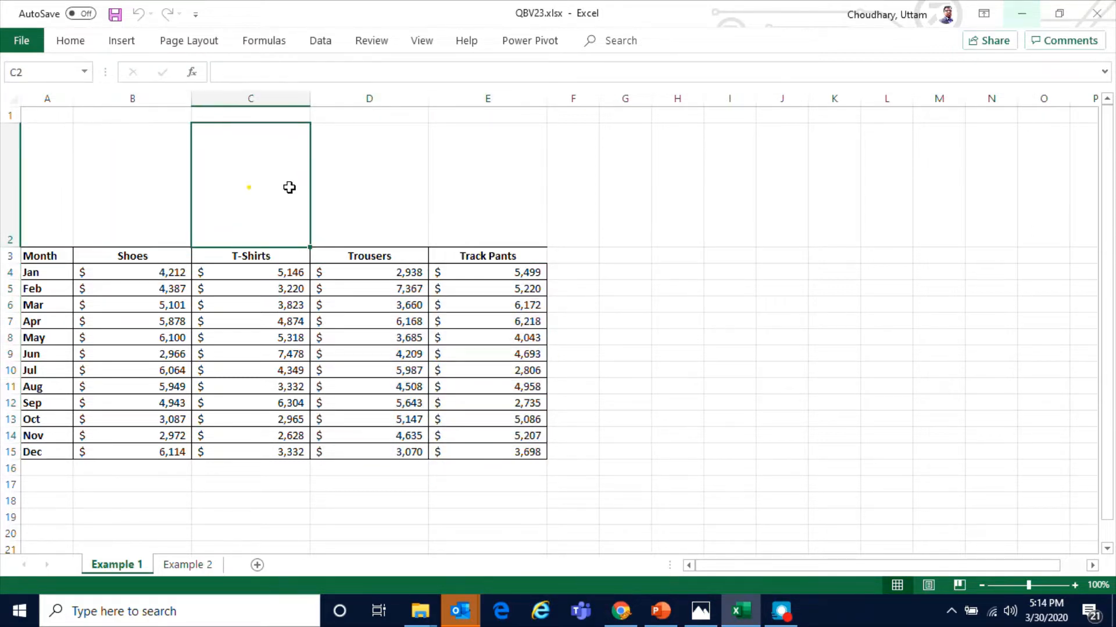
click(359, 186)
click(467, 186)
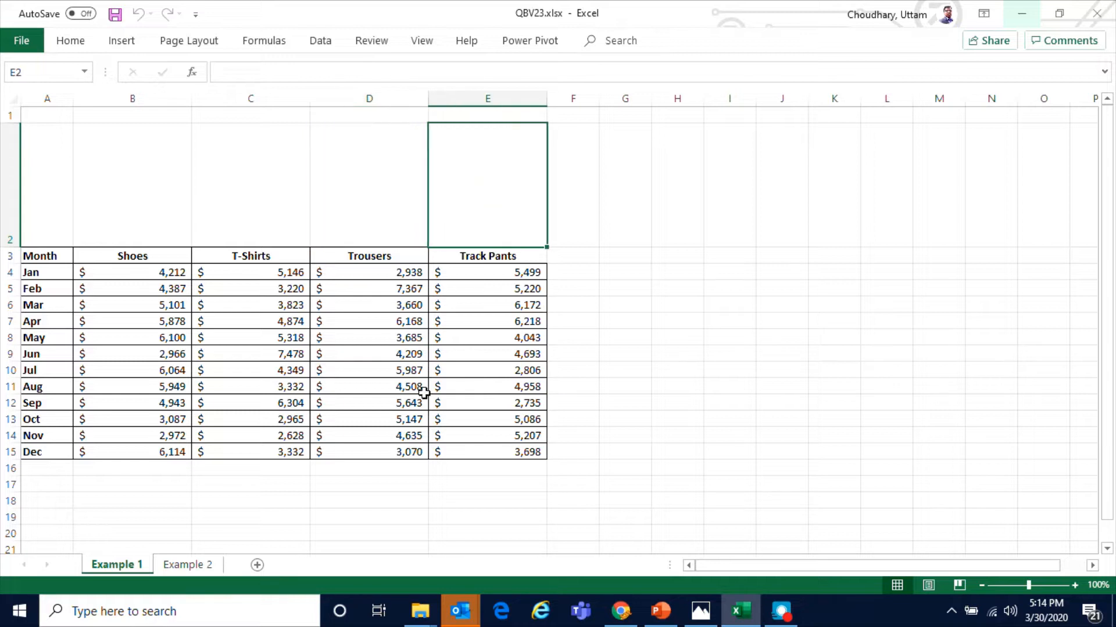
Insert a column sparkline in B2 using the Shoes data B4:B15
click(158, 204)
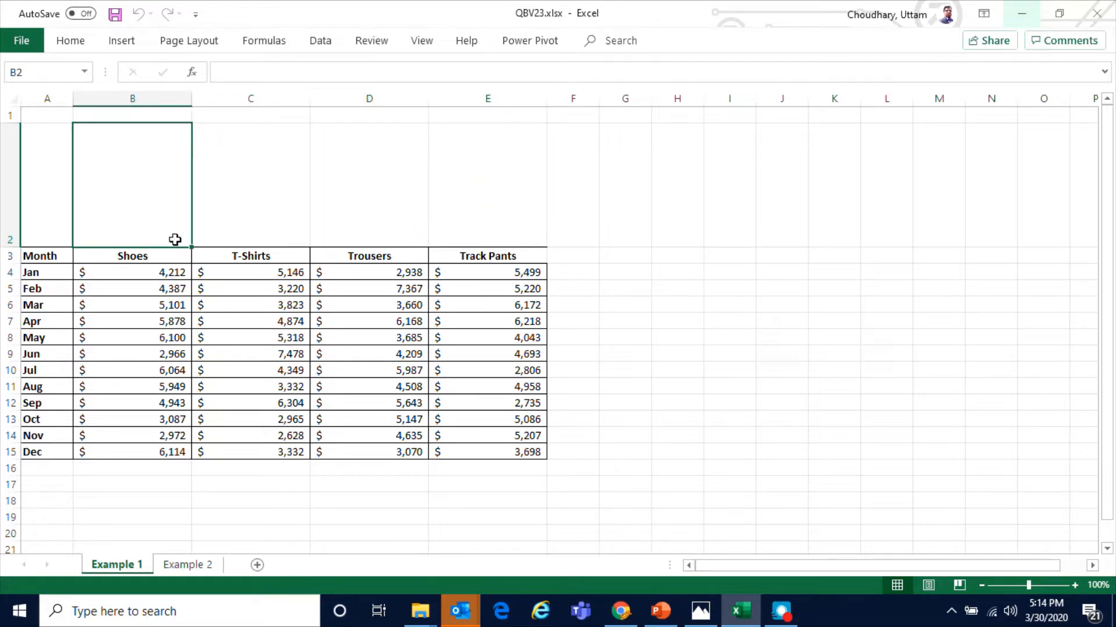
click(113, 43)
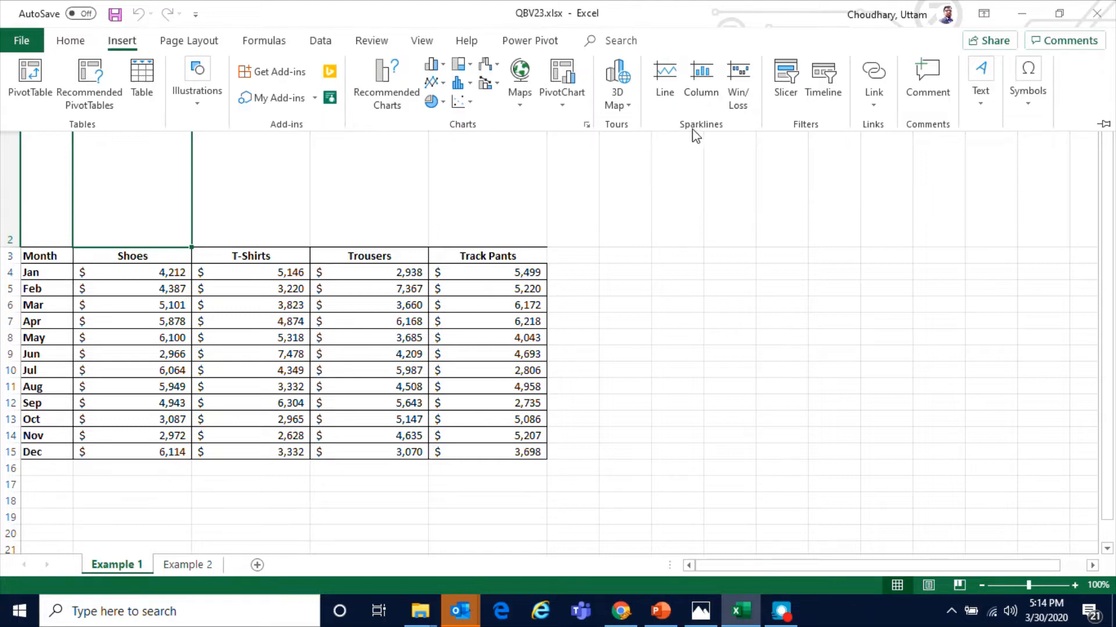
click(706, 83)
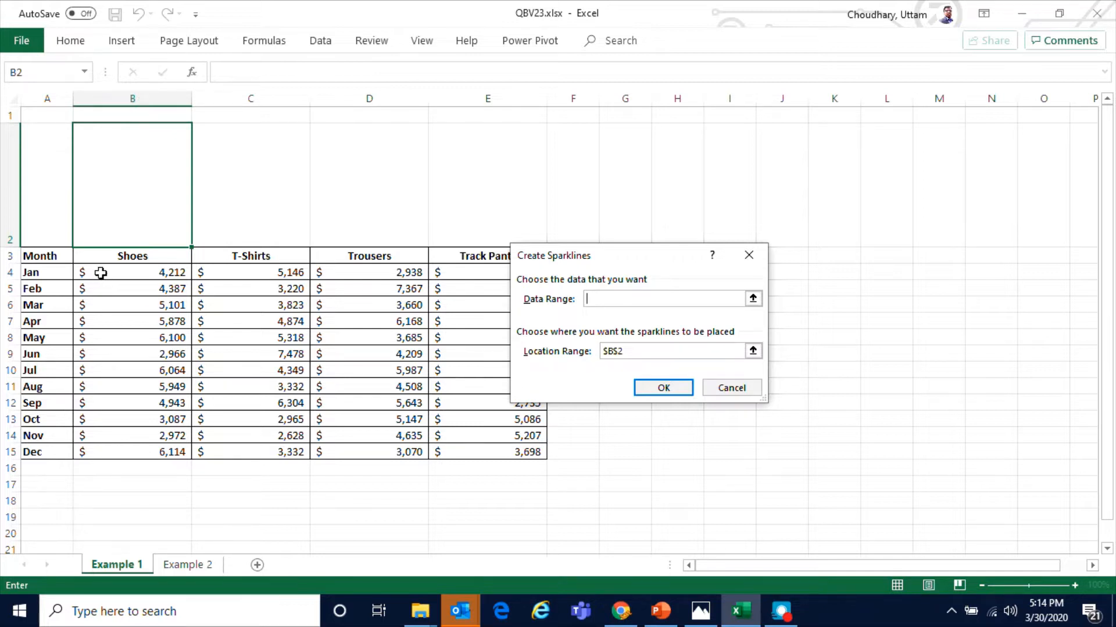
drag(100, 272, 471, 446)
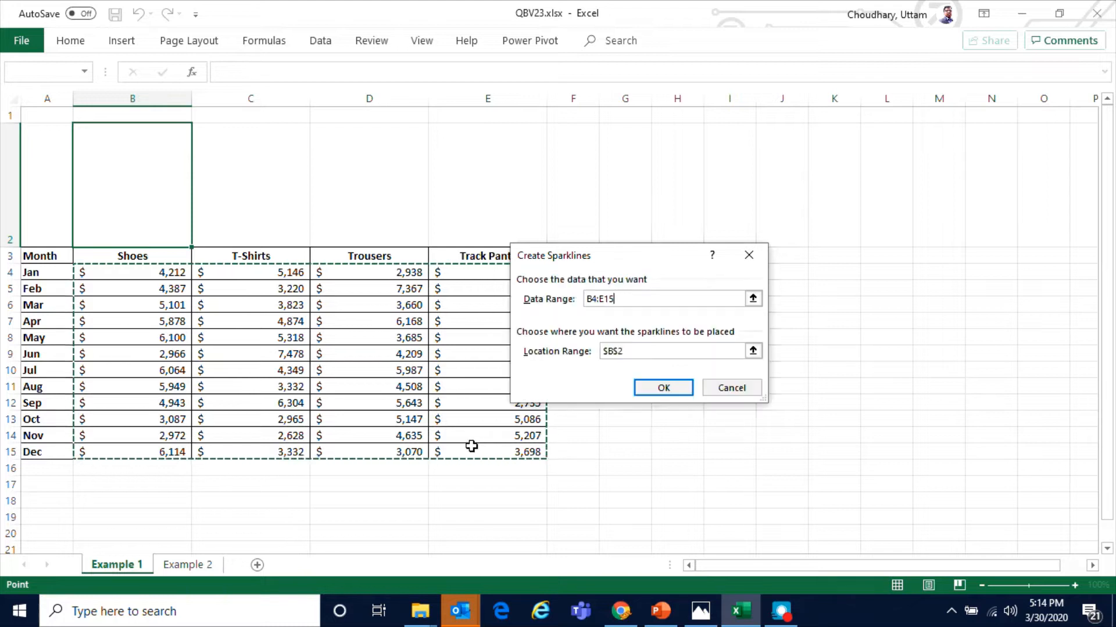
click(648, 391)
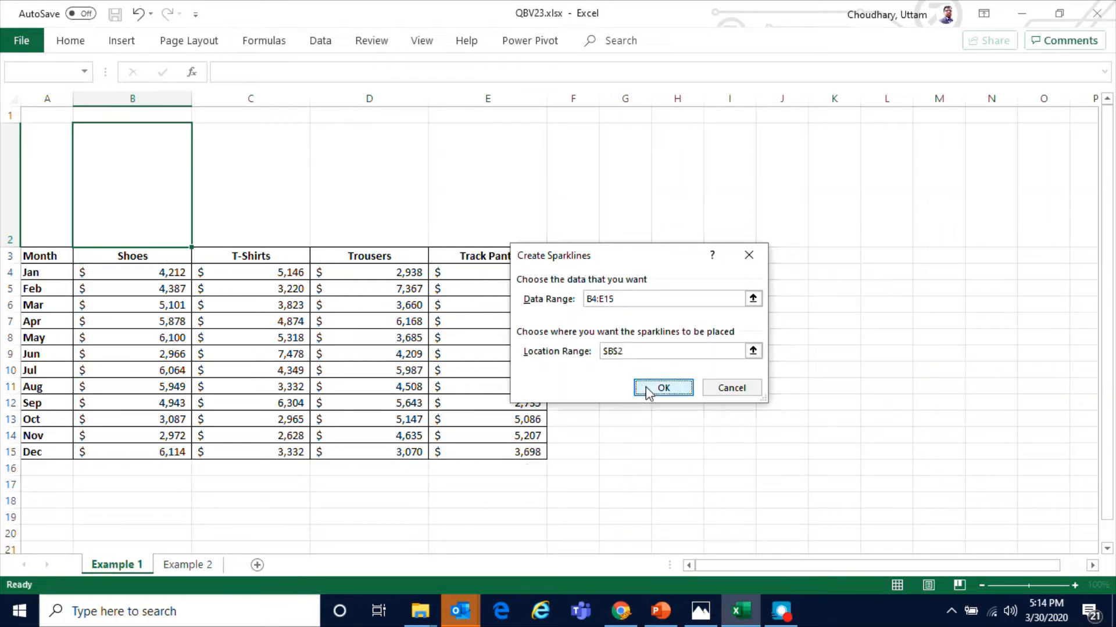
click(566, 353)
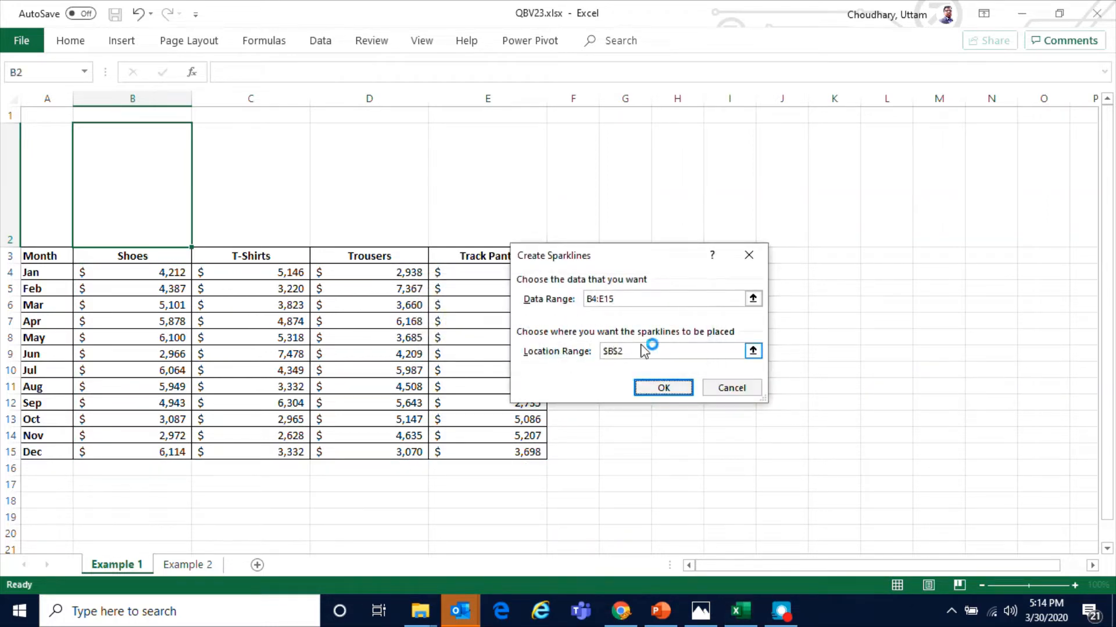
click(752, 298)
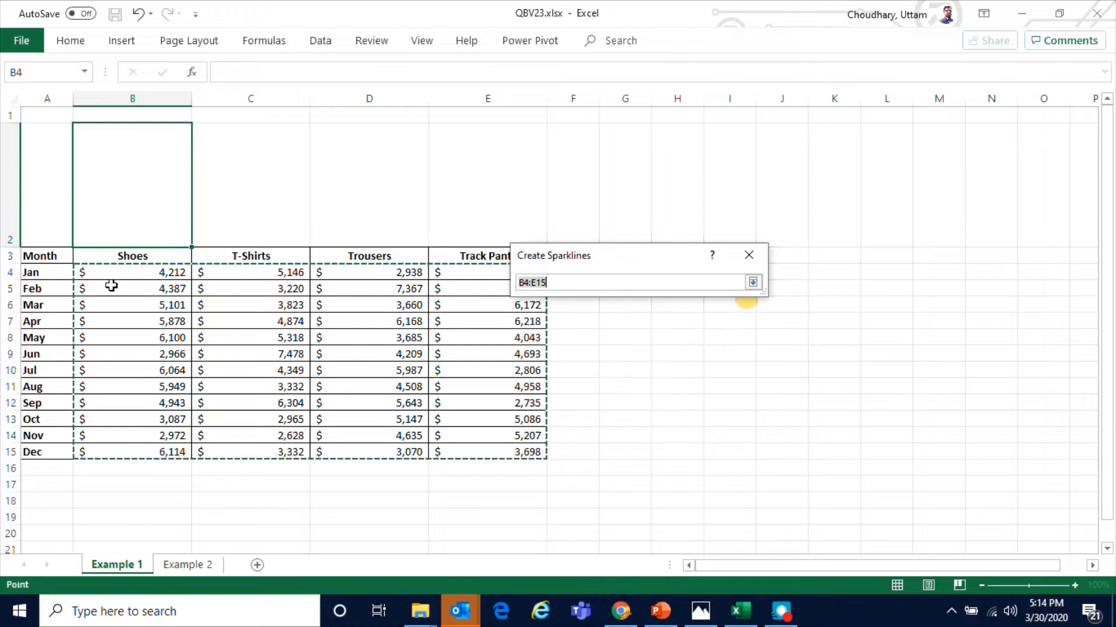
drag(112, 271, 116, 452)
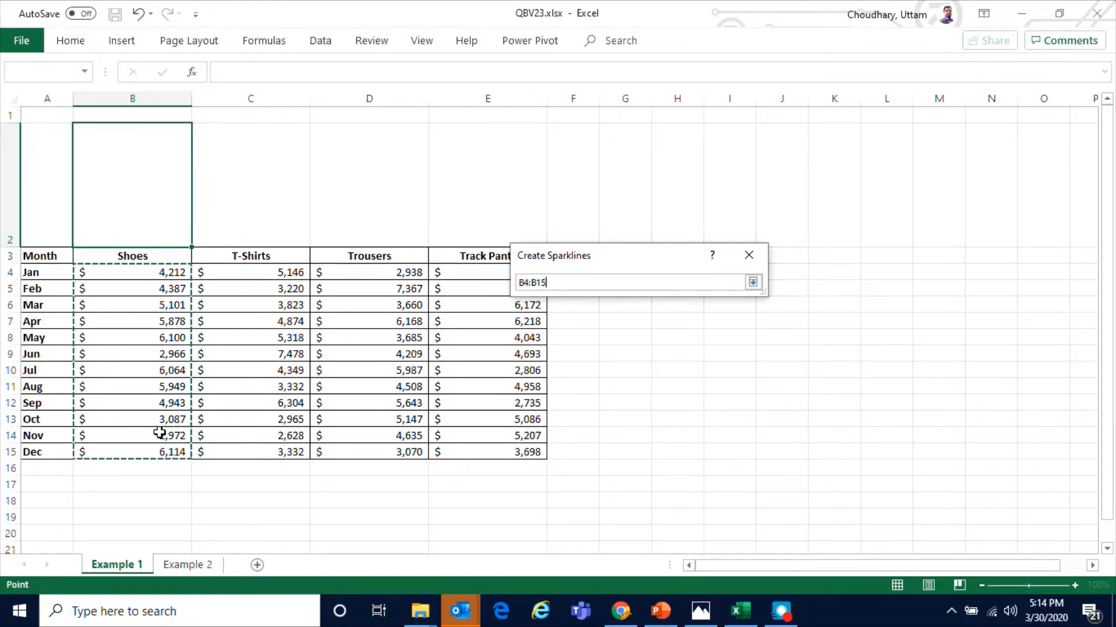
click(752, 282)
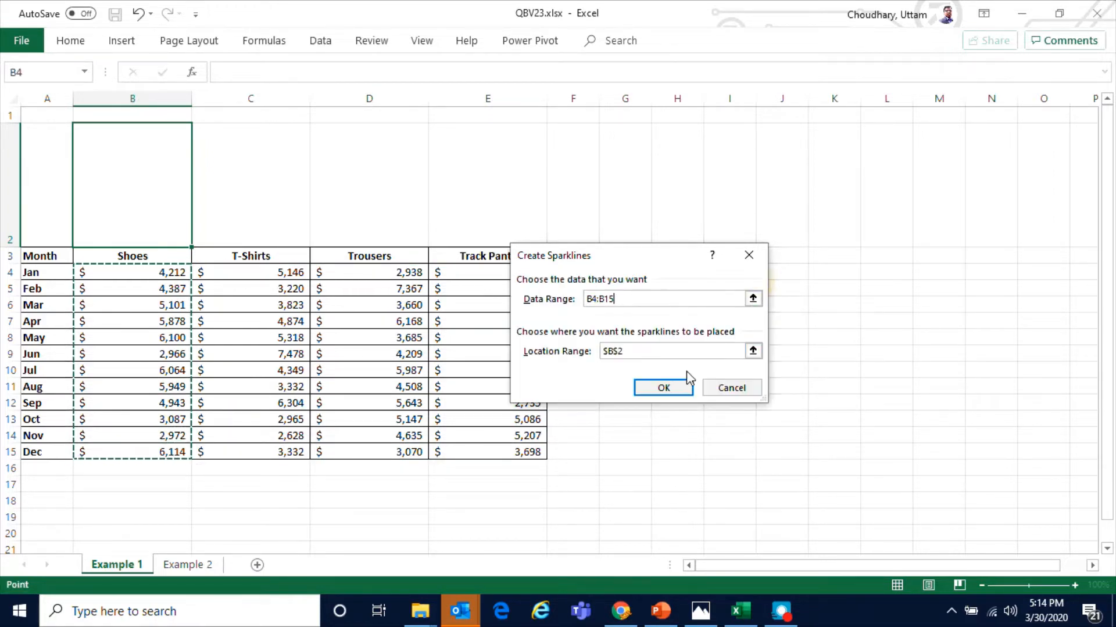
click(663, 395)
Fill the B2 sparkline across to E2 so each product gets its own column sparkline
click(348, 326)
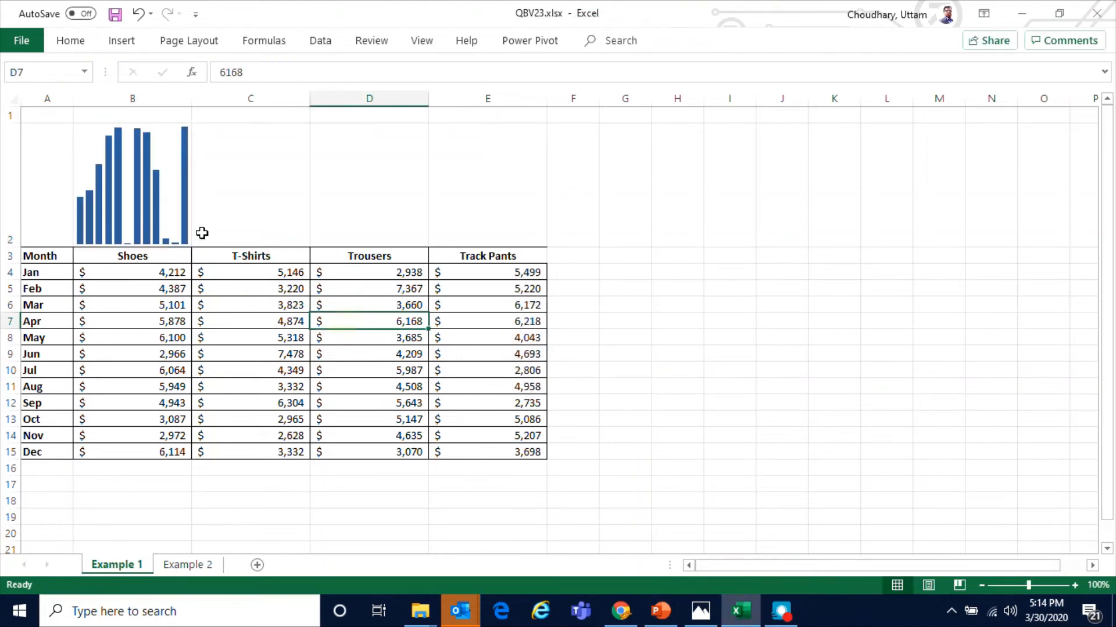
click(144, 207)
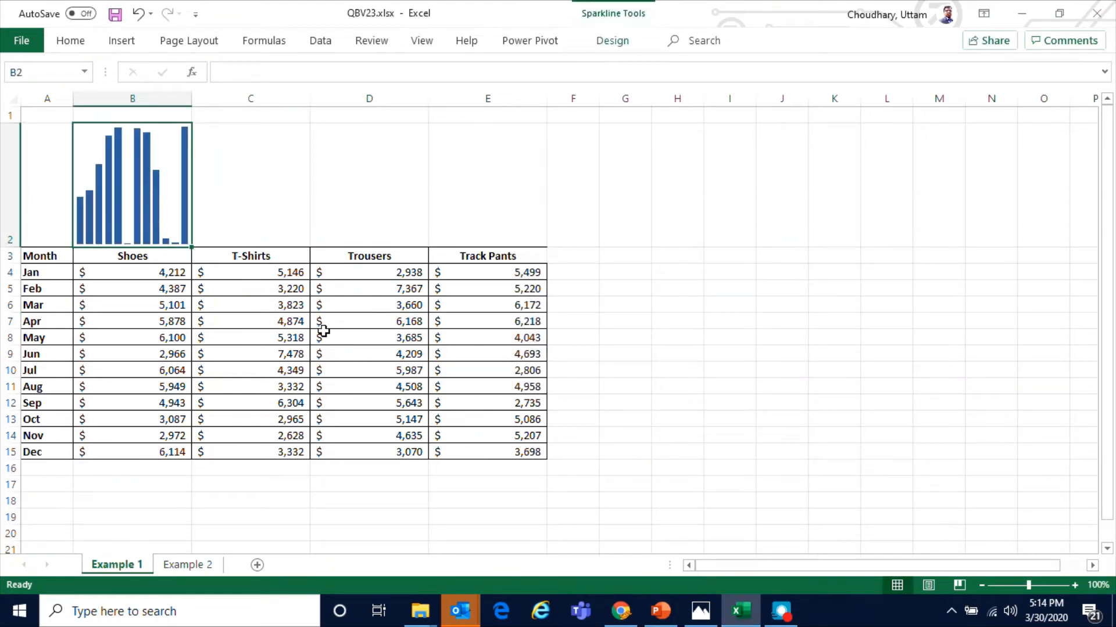
click(232, 188)
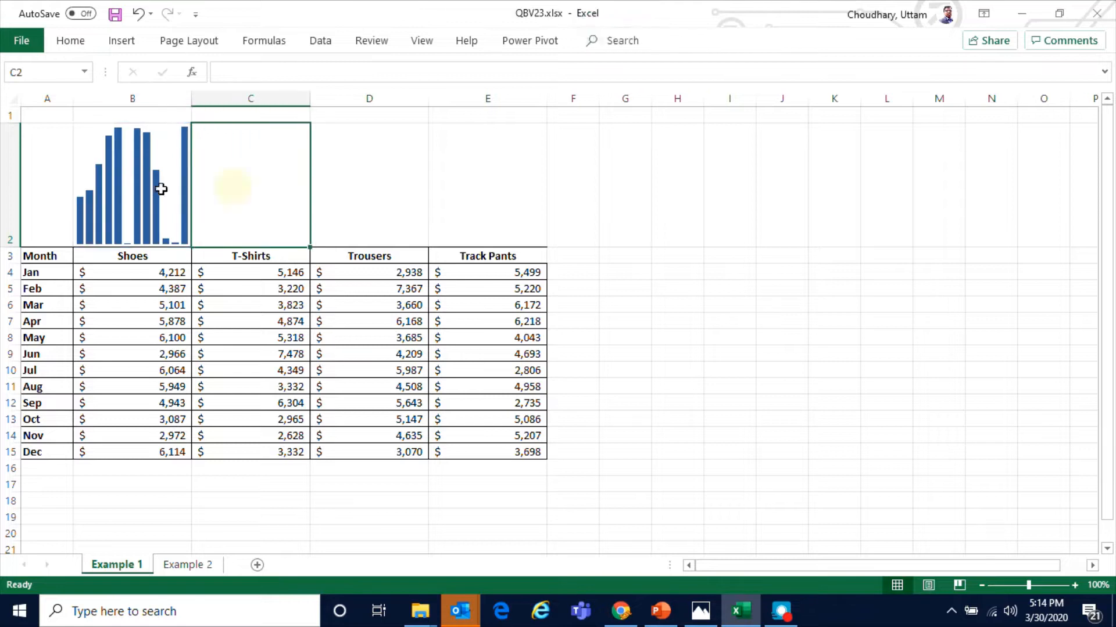
click(159, 189)
click(250, 215)
click(162, 209)
click(241, 203)
click(154, 212)
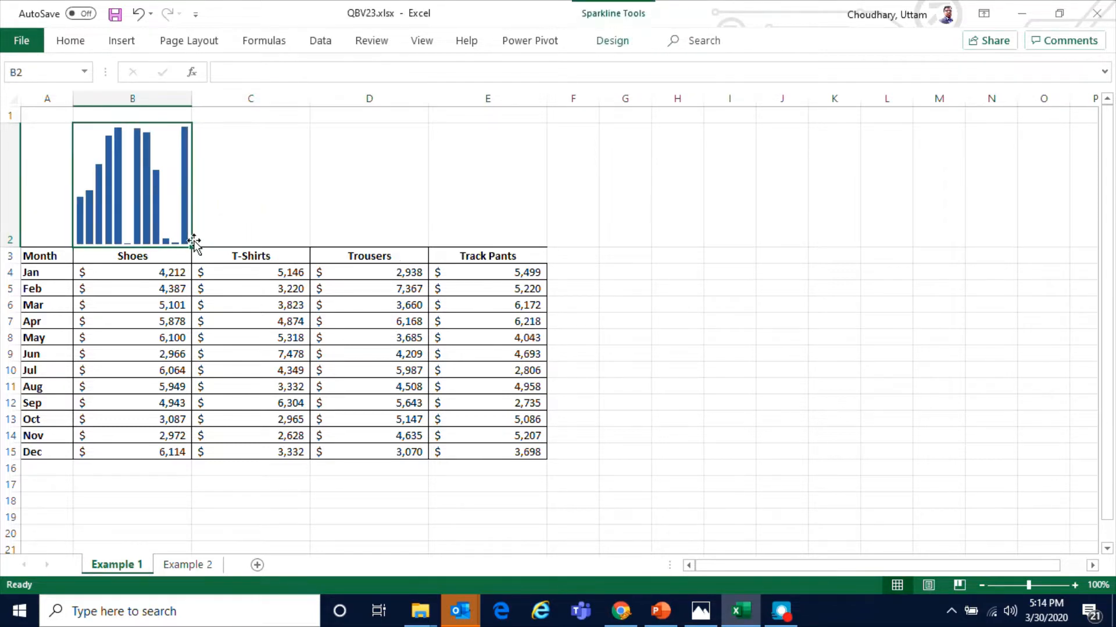
drag(194, 248, 500, 239)
click(485, 394)
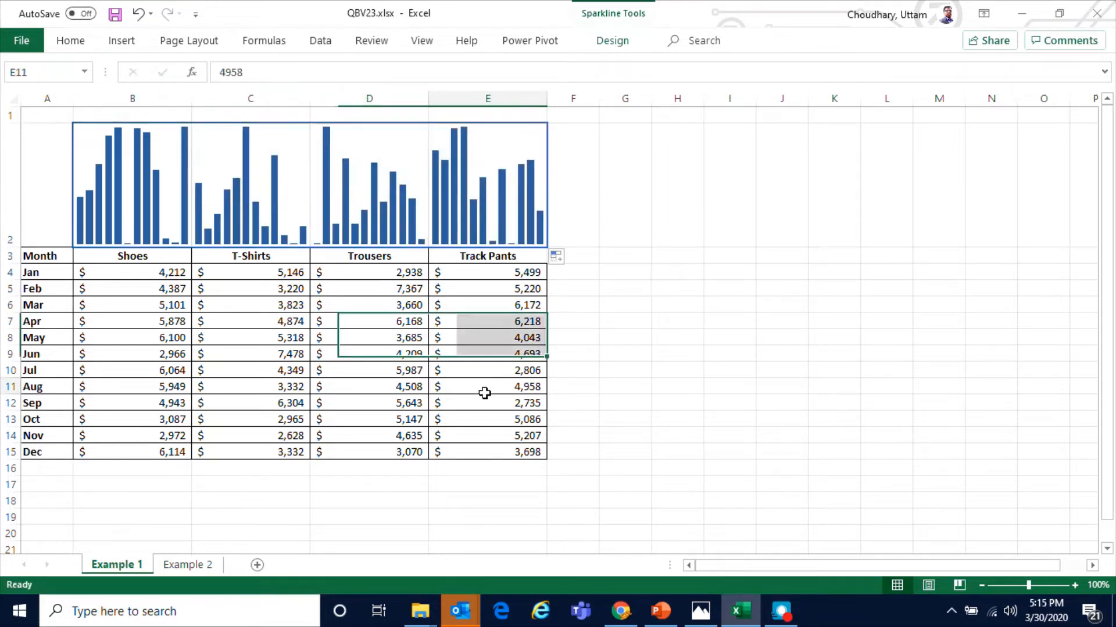
Examine the row 2 sparklines against the monthly values in the table
click(498, 343)
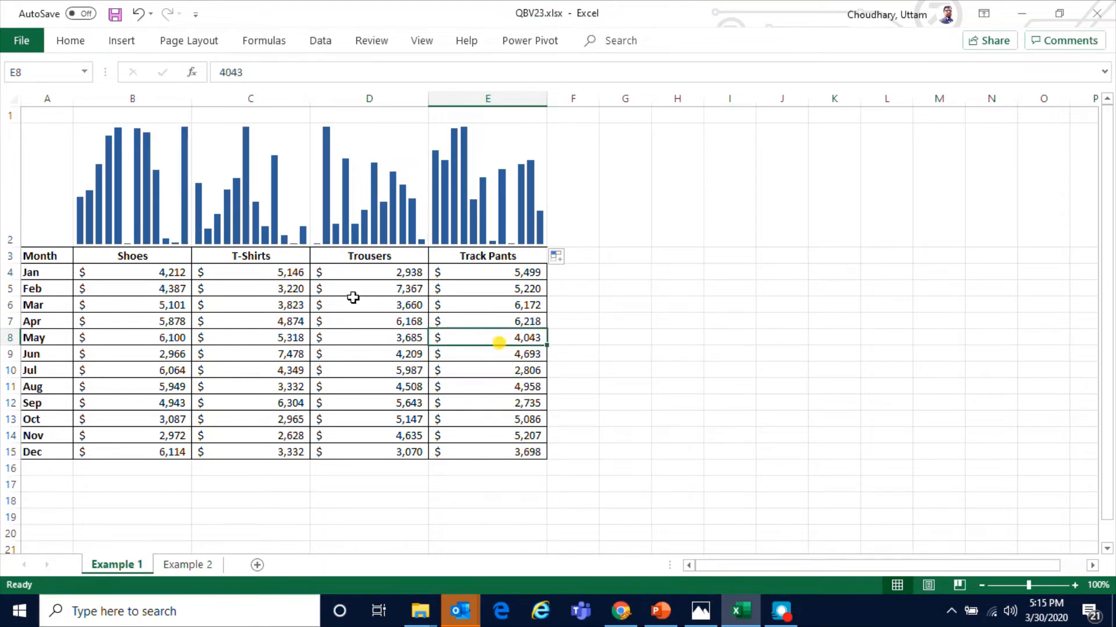
click(130, 204)
click(238, 201)
click(374, 197)
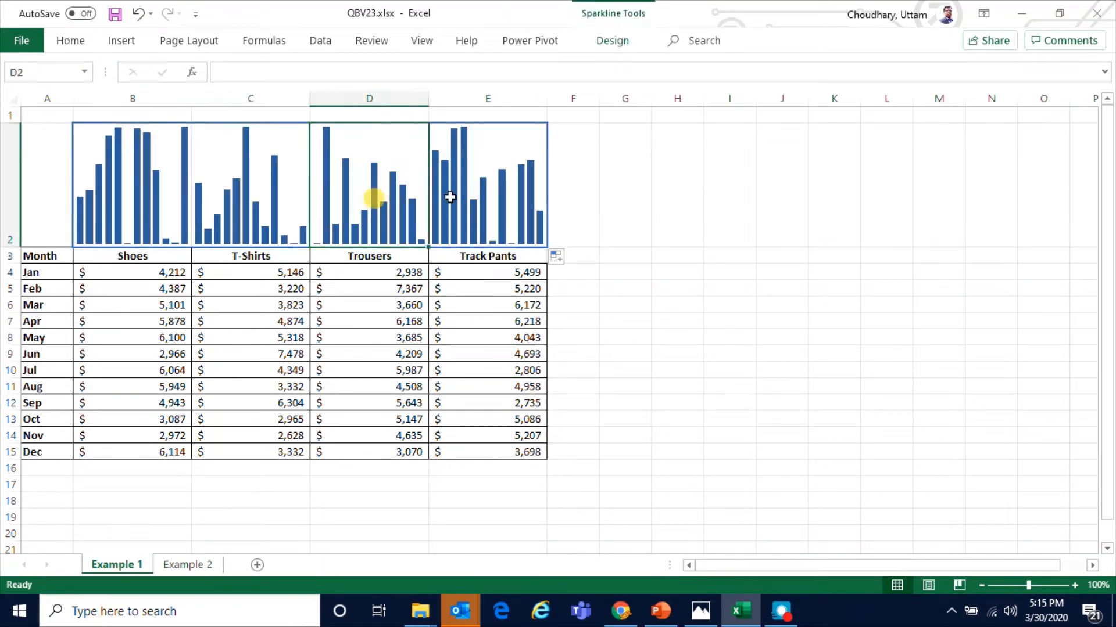
click(450, 198)
click(147, 272)
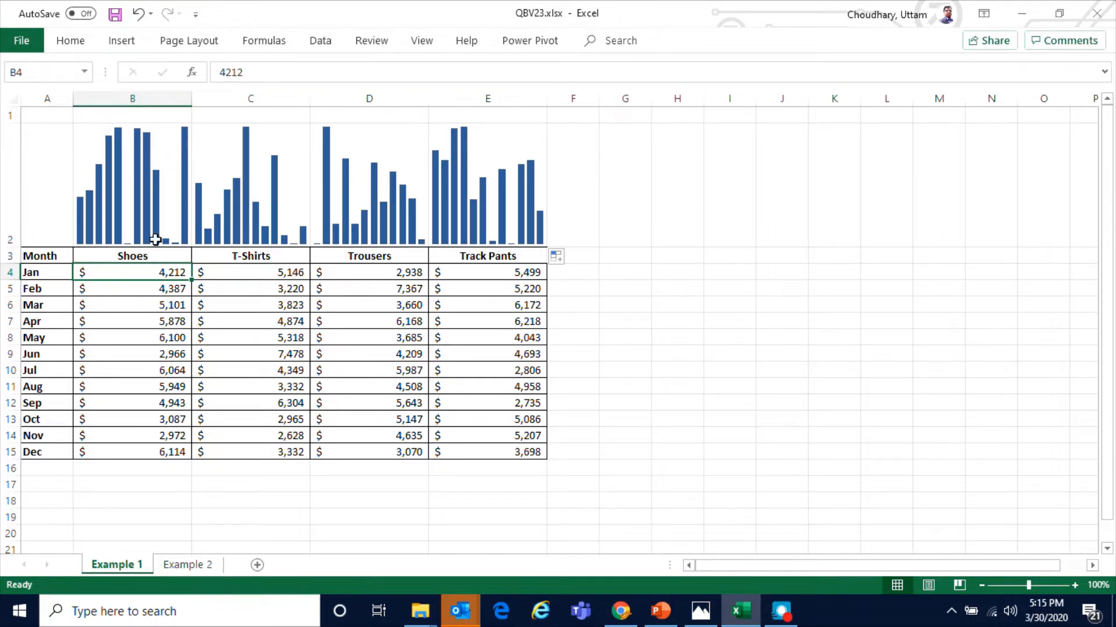
click(144, 255)
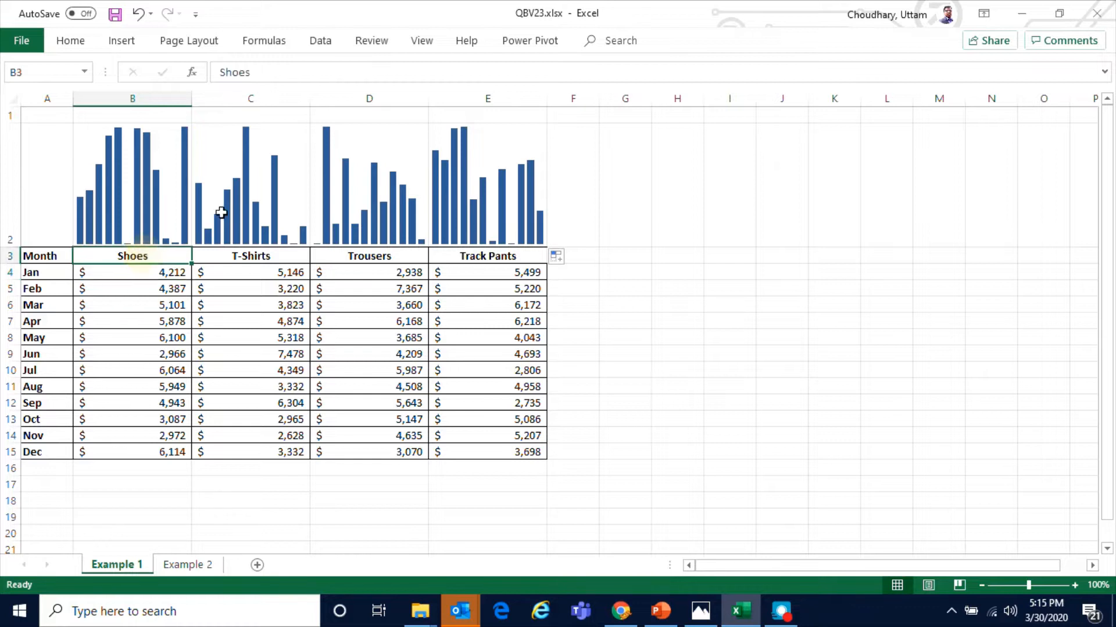
click(245, 146)
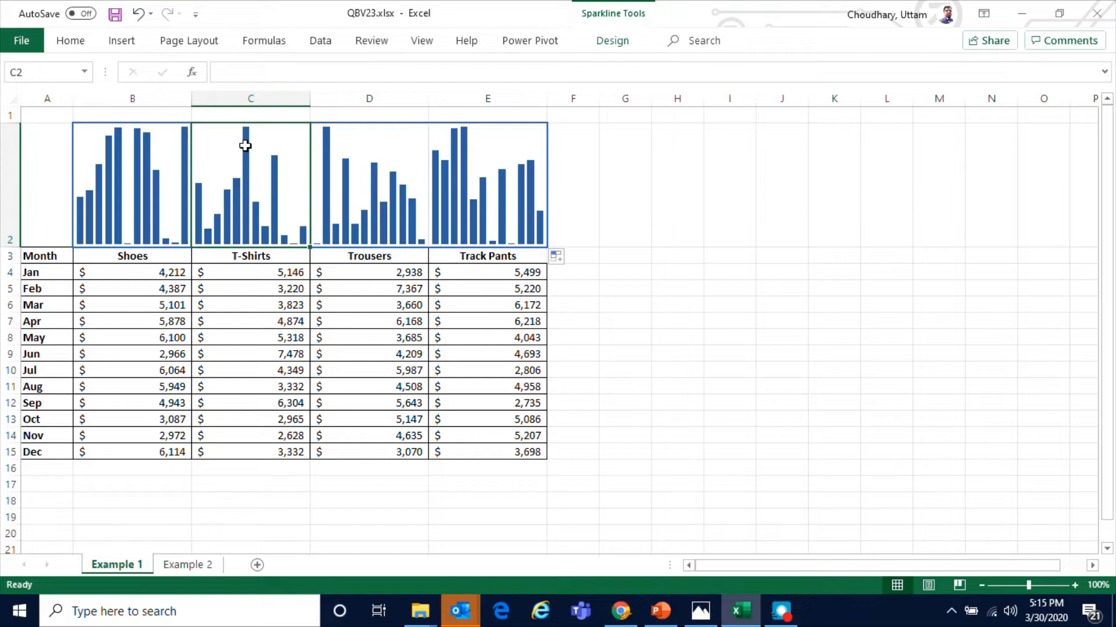
click(256, 352)
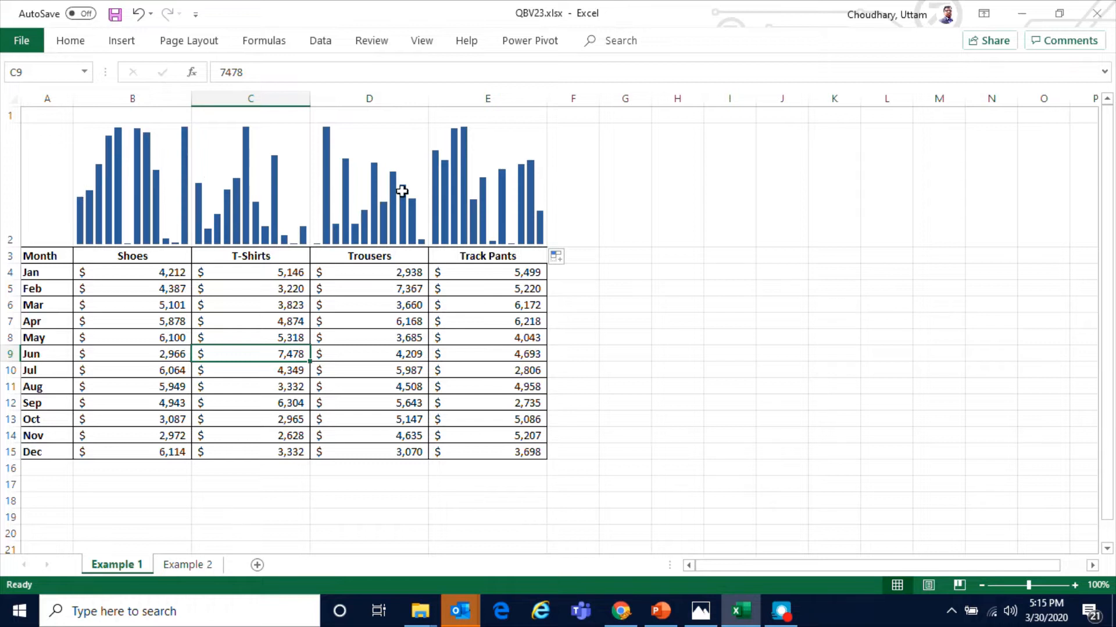
Convert the sparkline group in B2:E2 to line sparklines
click(146, 211)
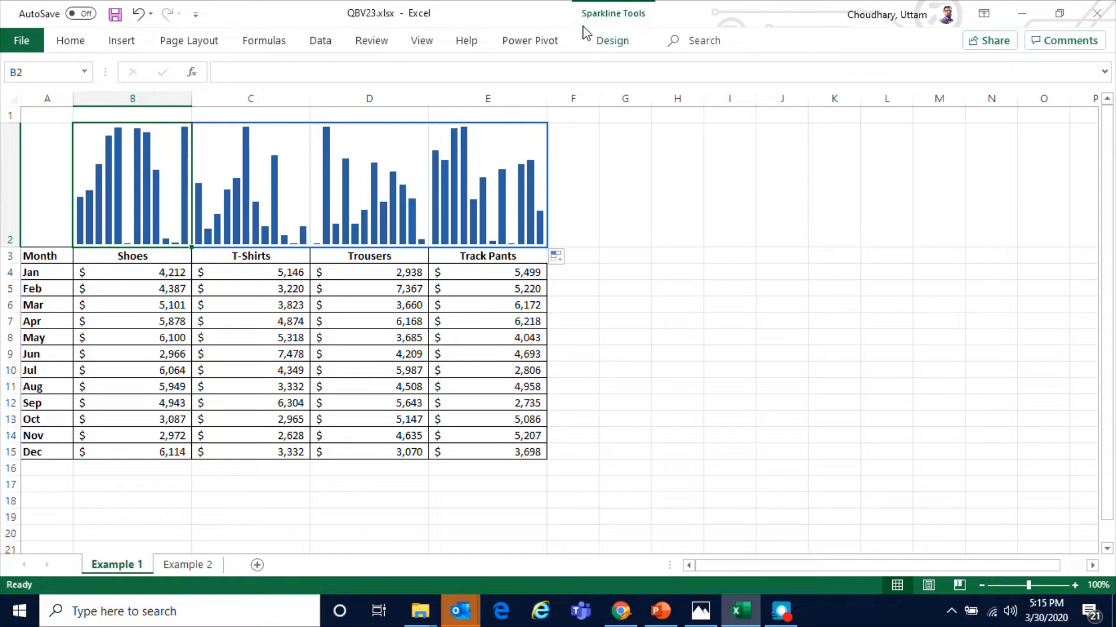
click(613, 41)
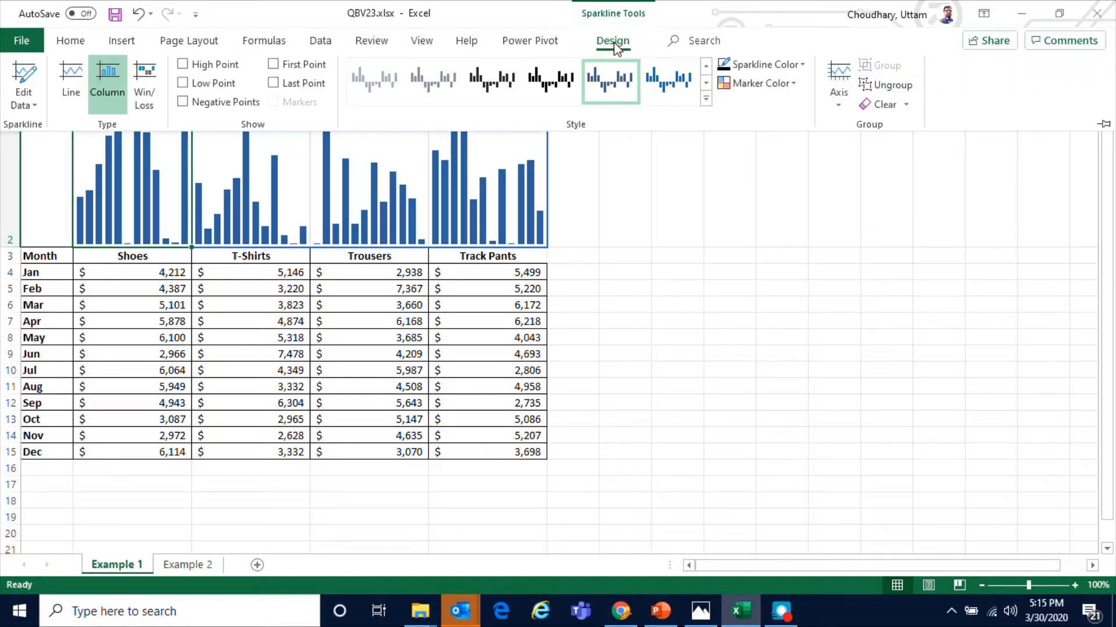
click(71, 96)
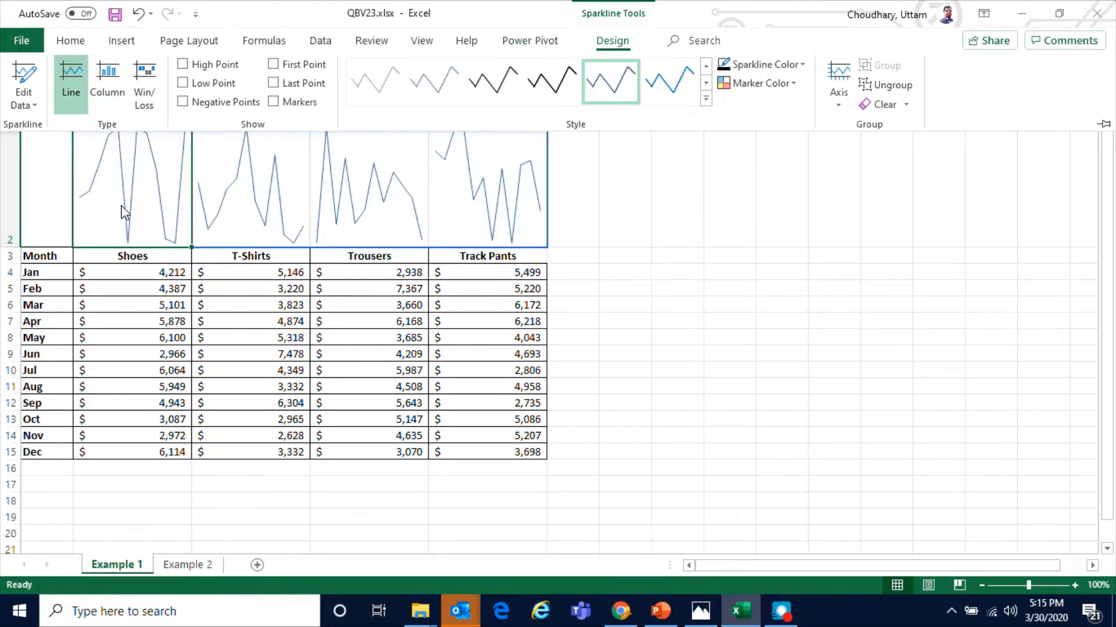
Compare the line sparklines with the Shoes monthly values
click(119, 219)
click(284, 203)
click(364, 209)
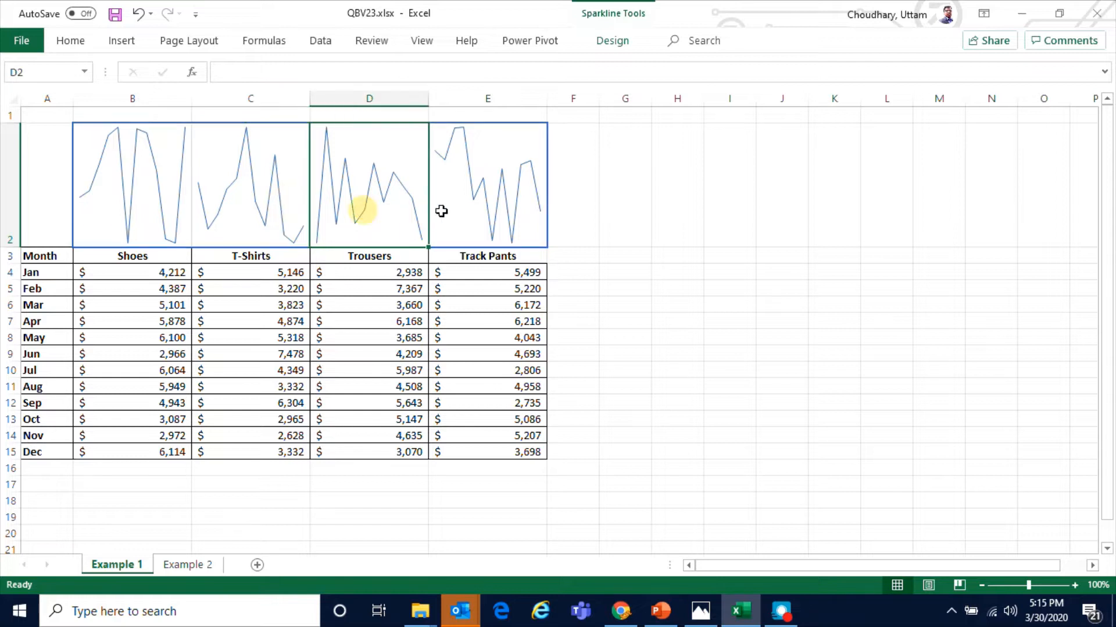
click(473, 211)
click(140, 206)
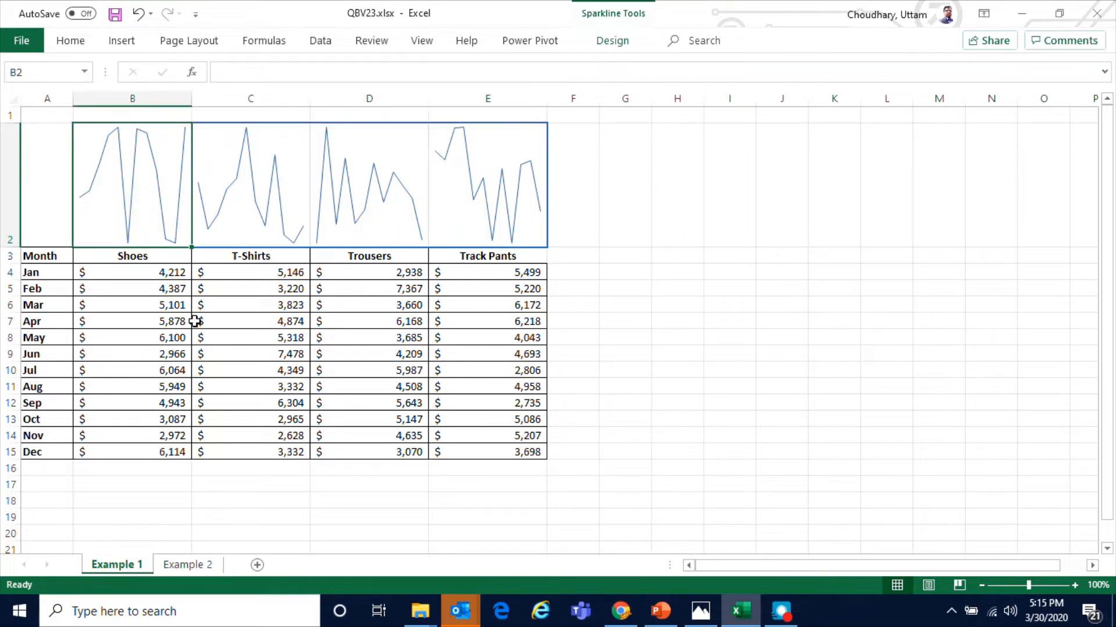
click(137, 308)
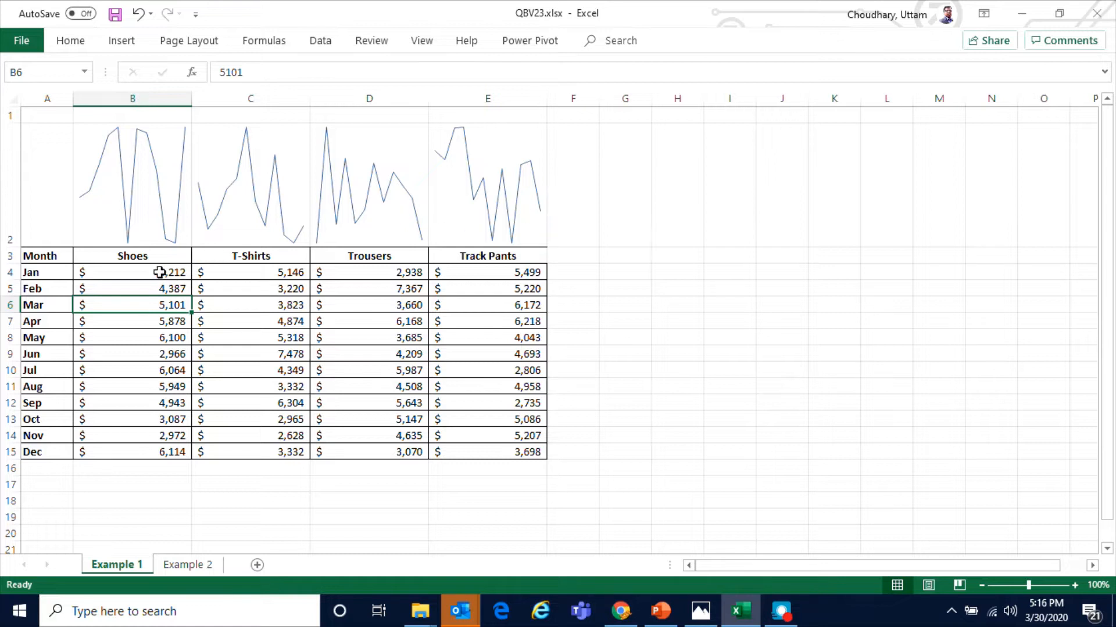
drag(159, 272, 152, 450)
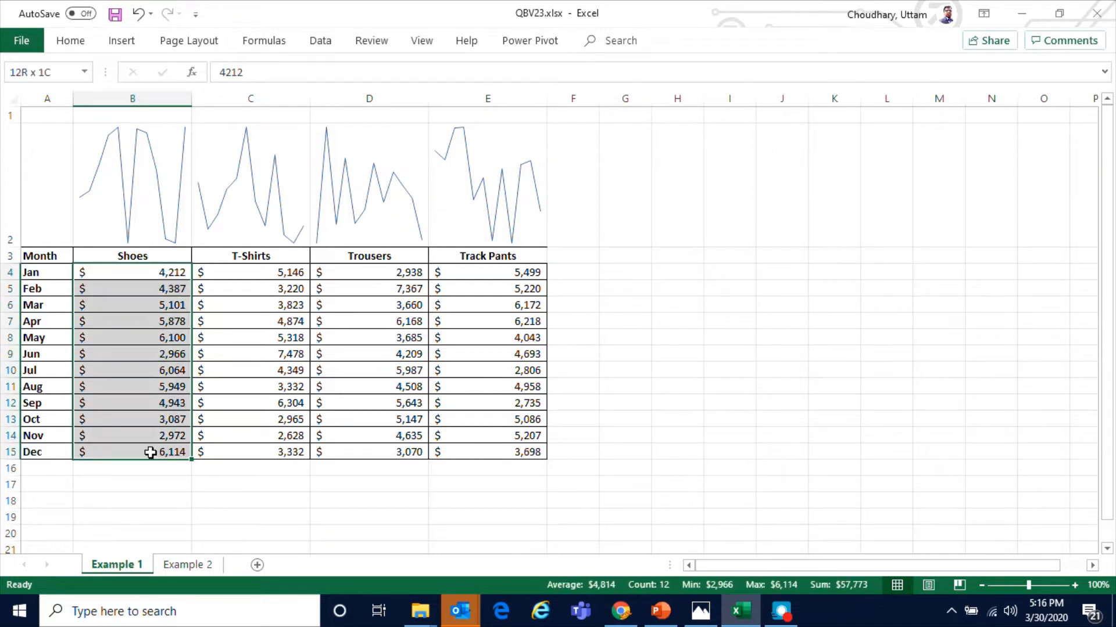
click(255, 294)
Convert the sparkline group in B2:E2 to column sparklines
drag(144, 169, 466, 191)
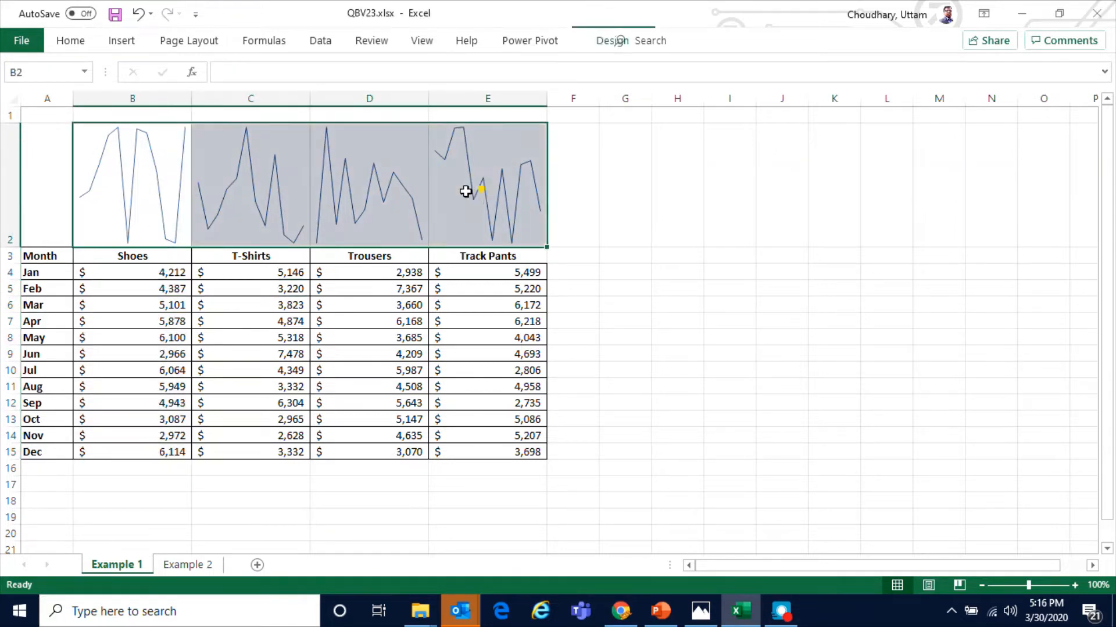
click(617, 42)
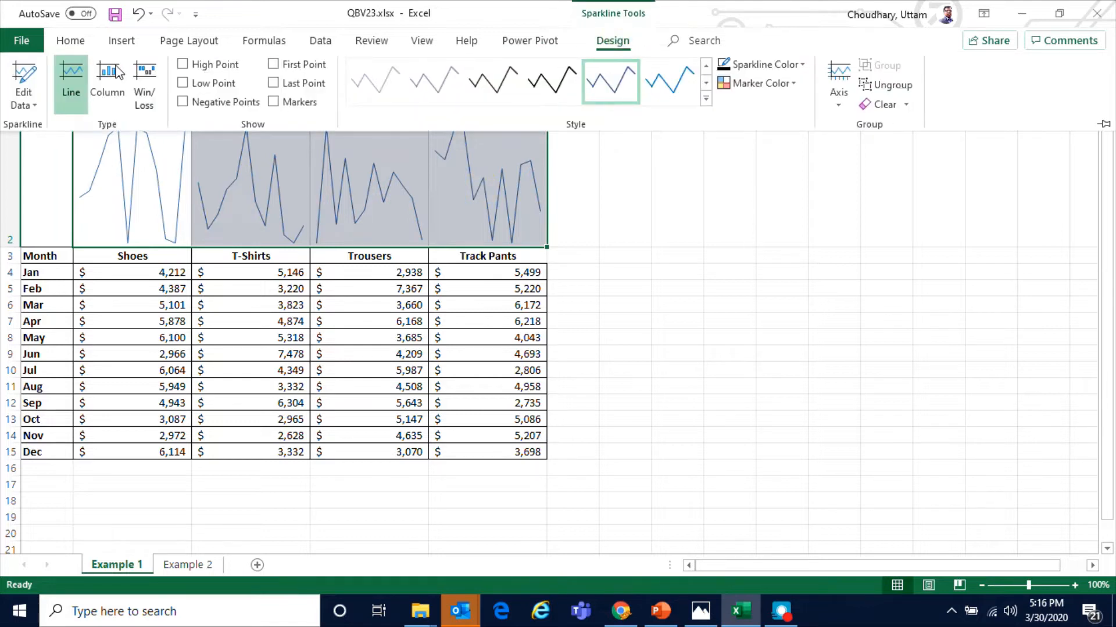
click(119, 96)
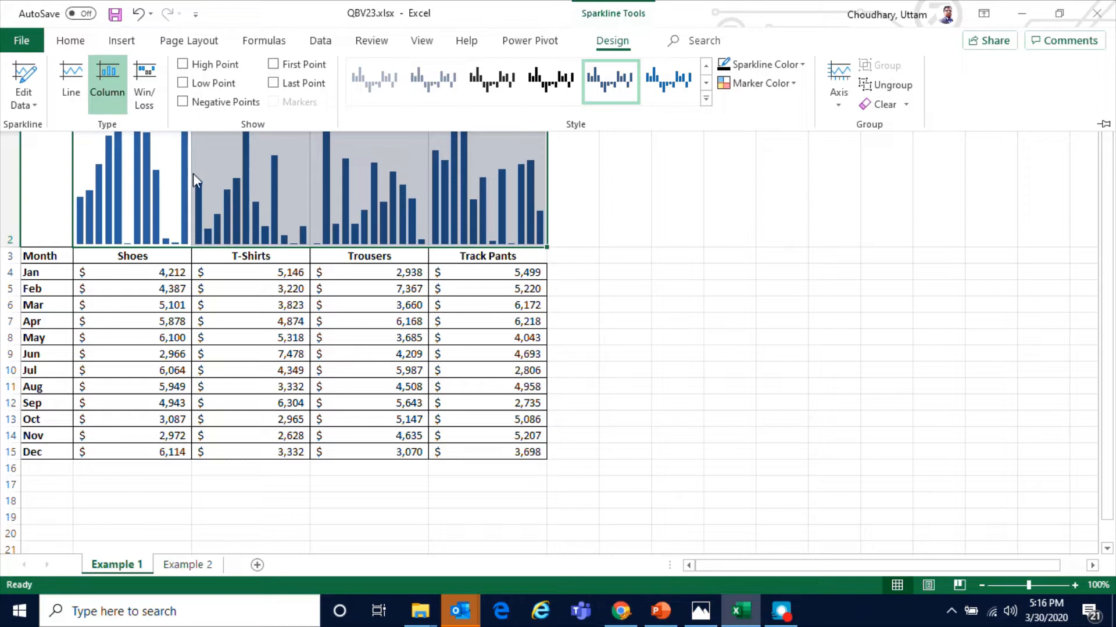
Show high and low points on the column sparklines and color the low point markers orange
click(217, 72)
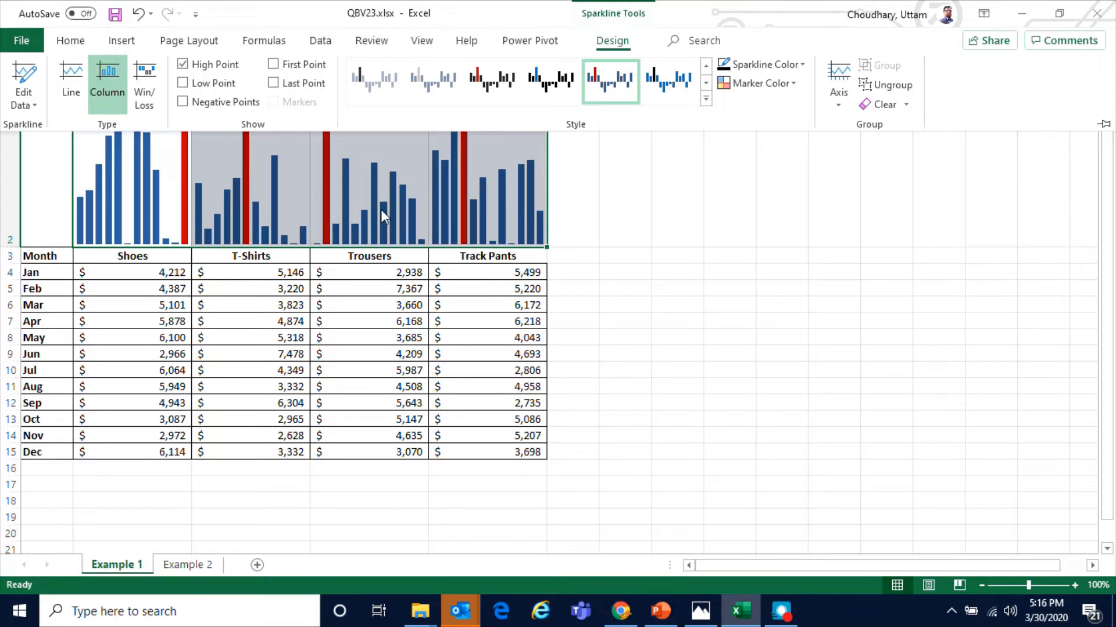
click(205, 86)
click(797, 84)
mouse_move(789, 169)
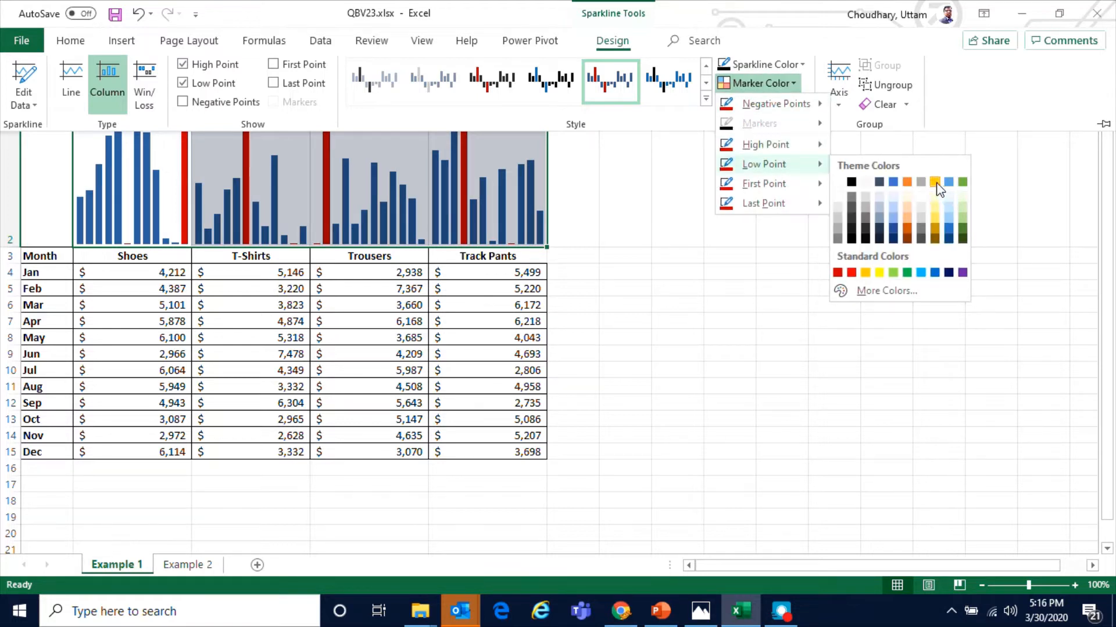
click(908, 184)
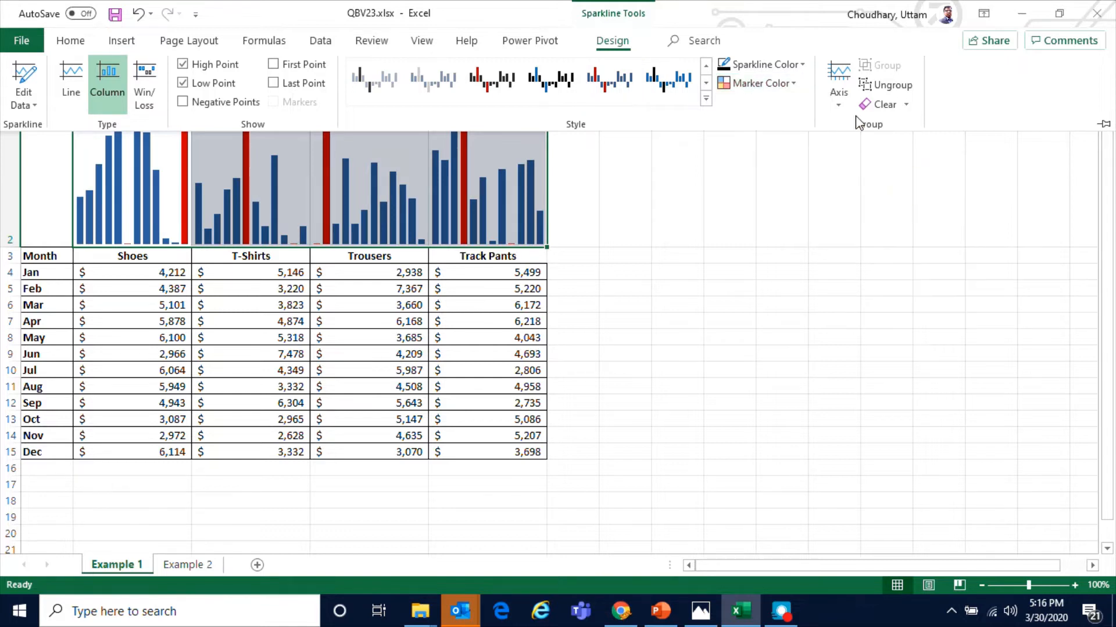
Color the high point markers of the sparkline group green
click(791, 83)
mouse_move(782, 144)
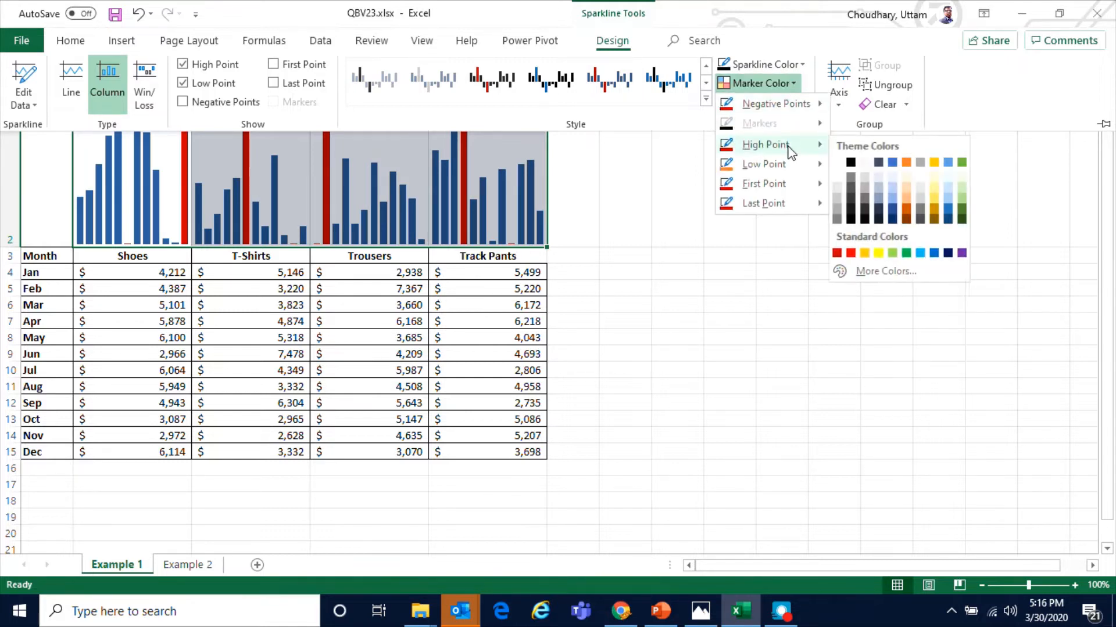
click(962, 162)
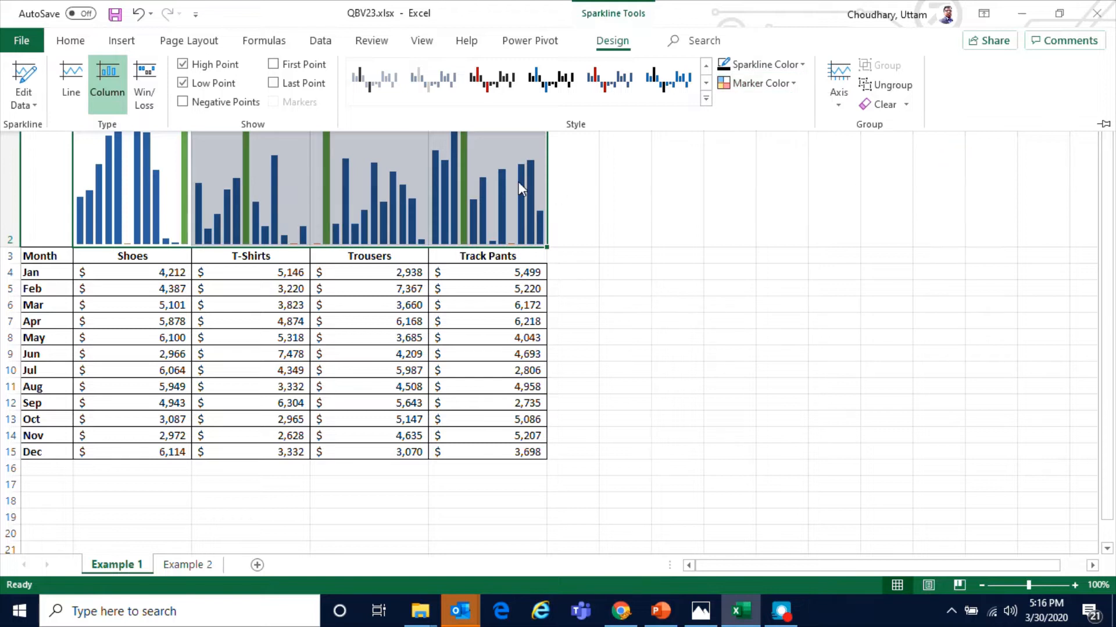
click(444, 206)
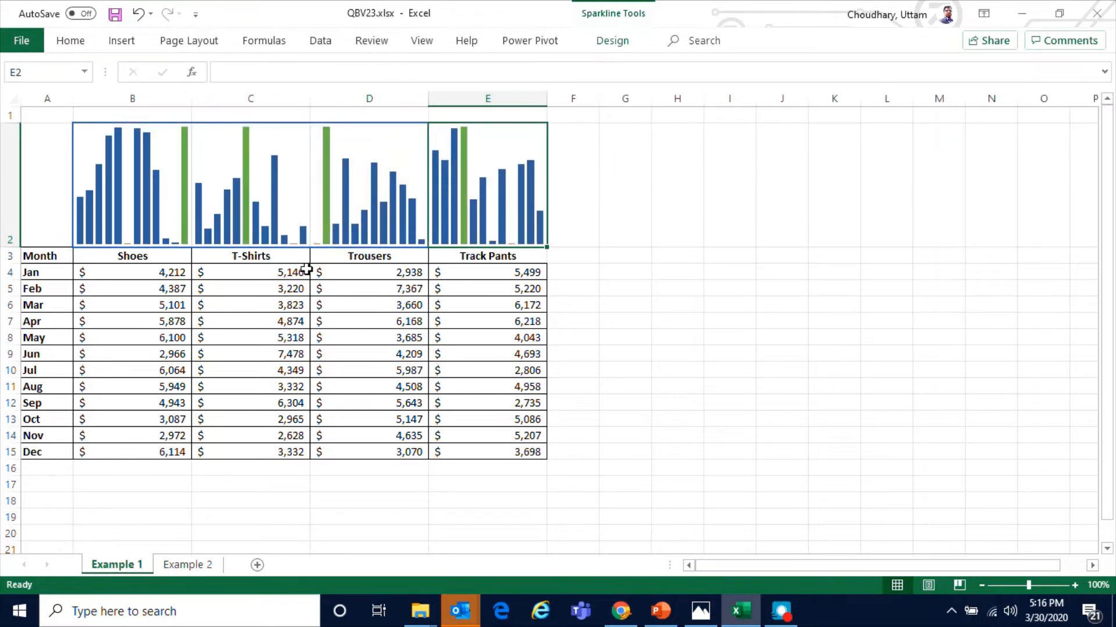
Examine the individual column sparklines against the monthly values in the table
click(295, 243)
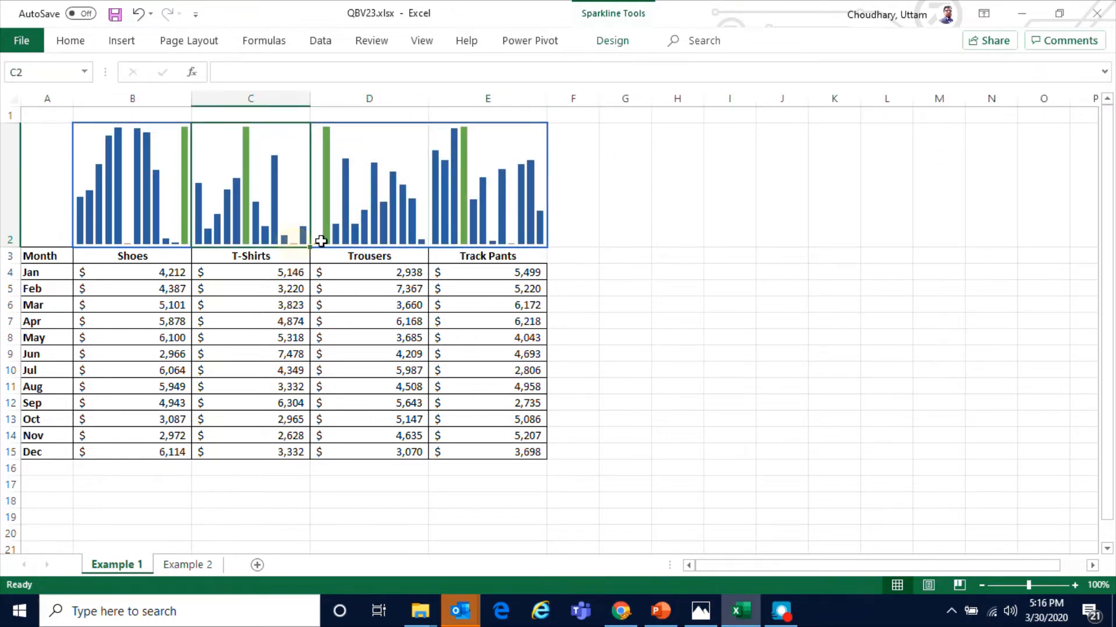
click(324, 239)
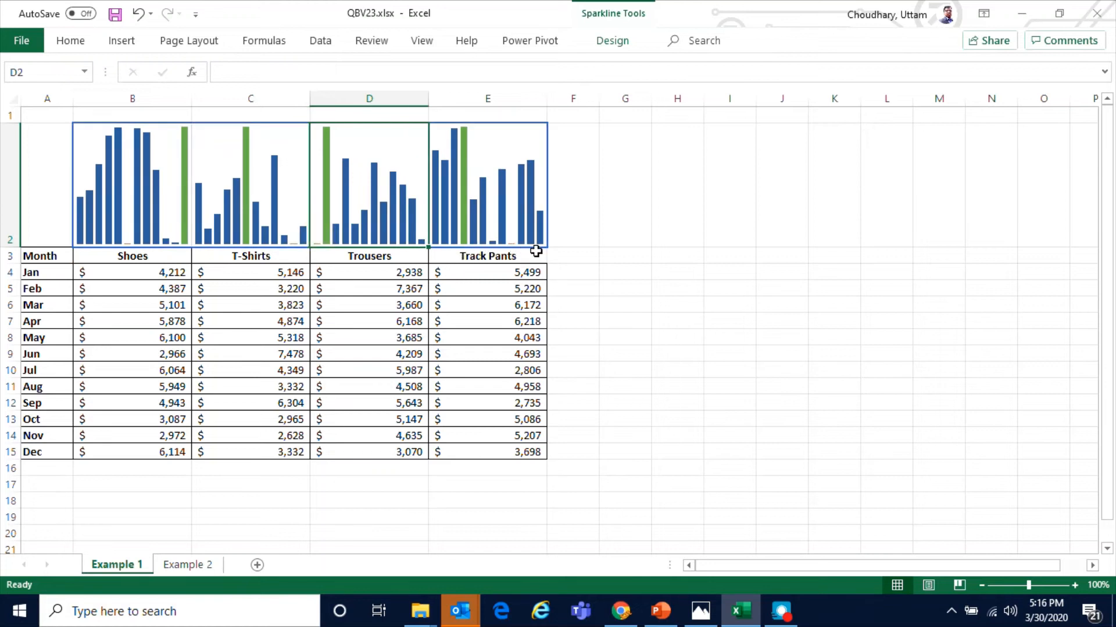
click(512, 243)
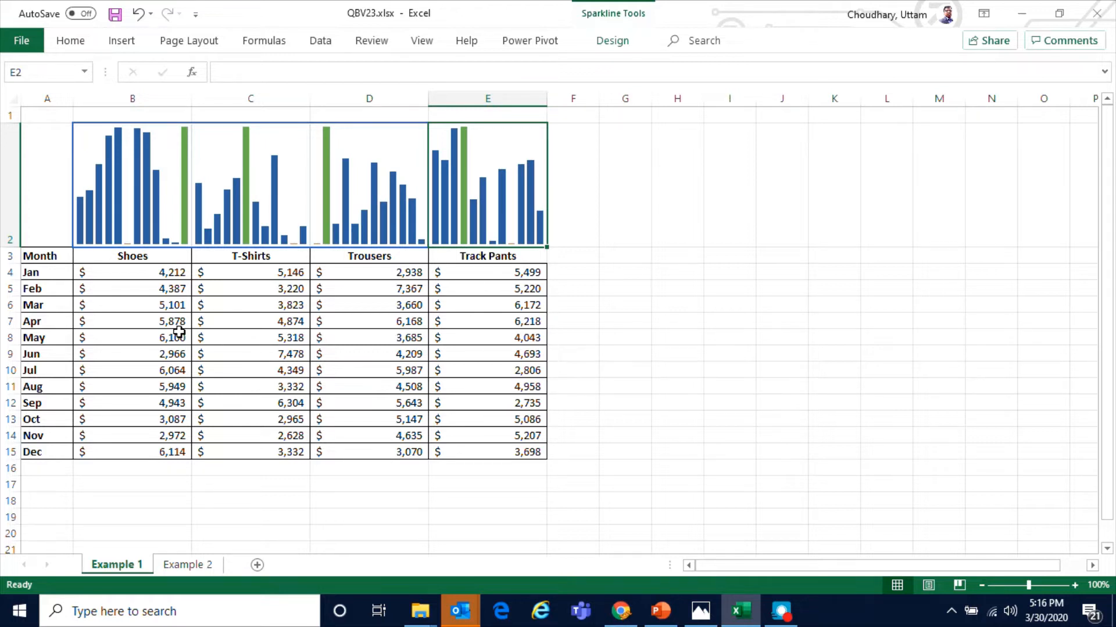
click(149, 289)
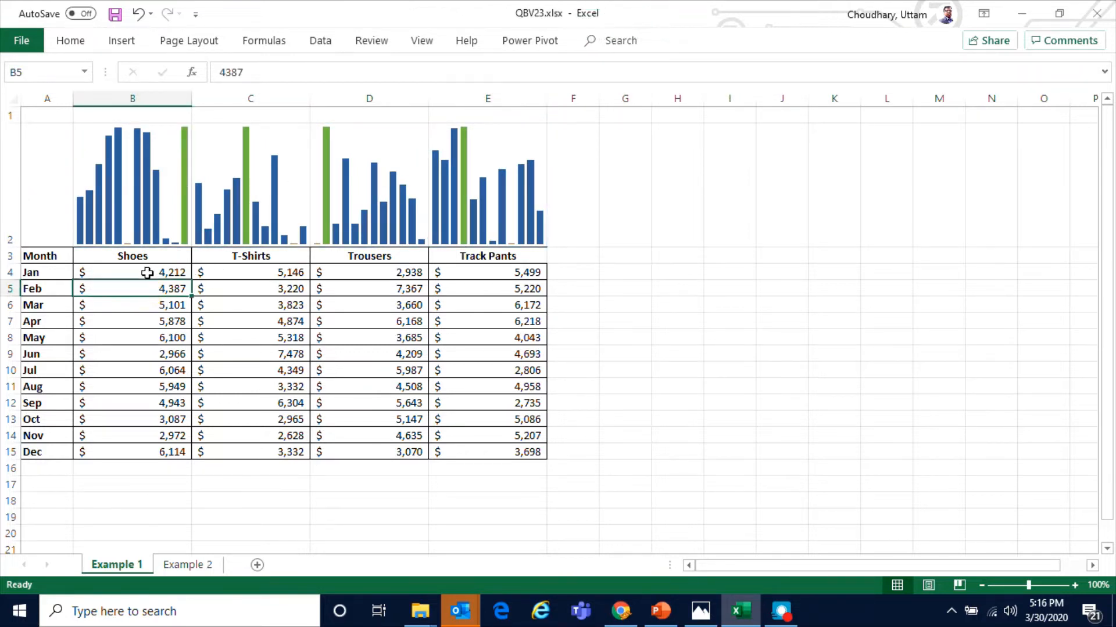
drag(147, 273, 521, 448)
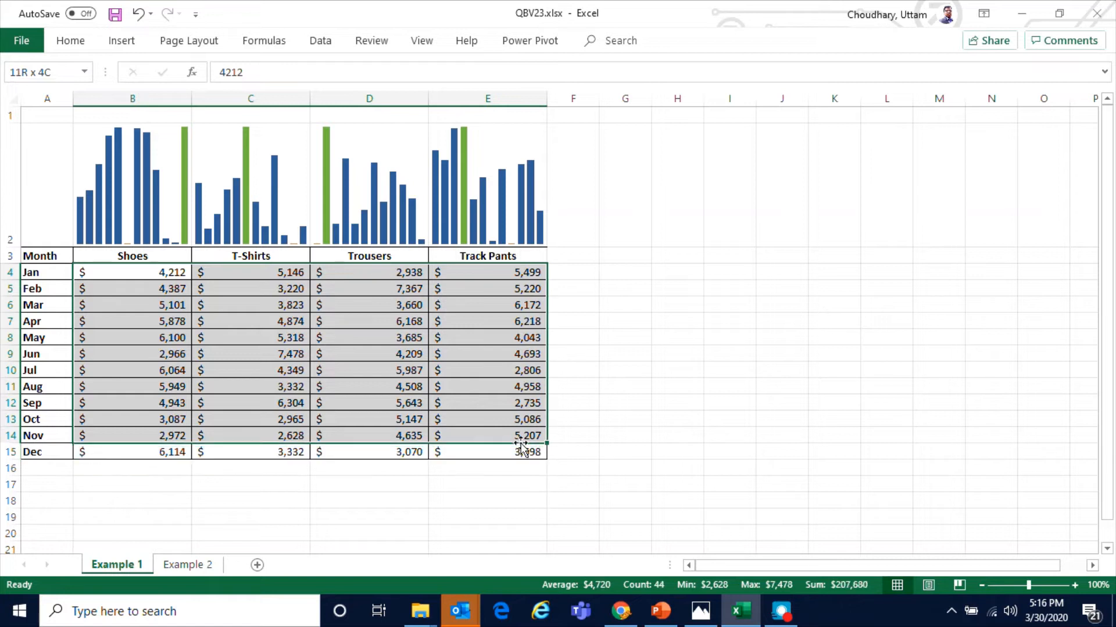
click(201, 340)
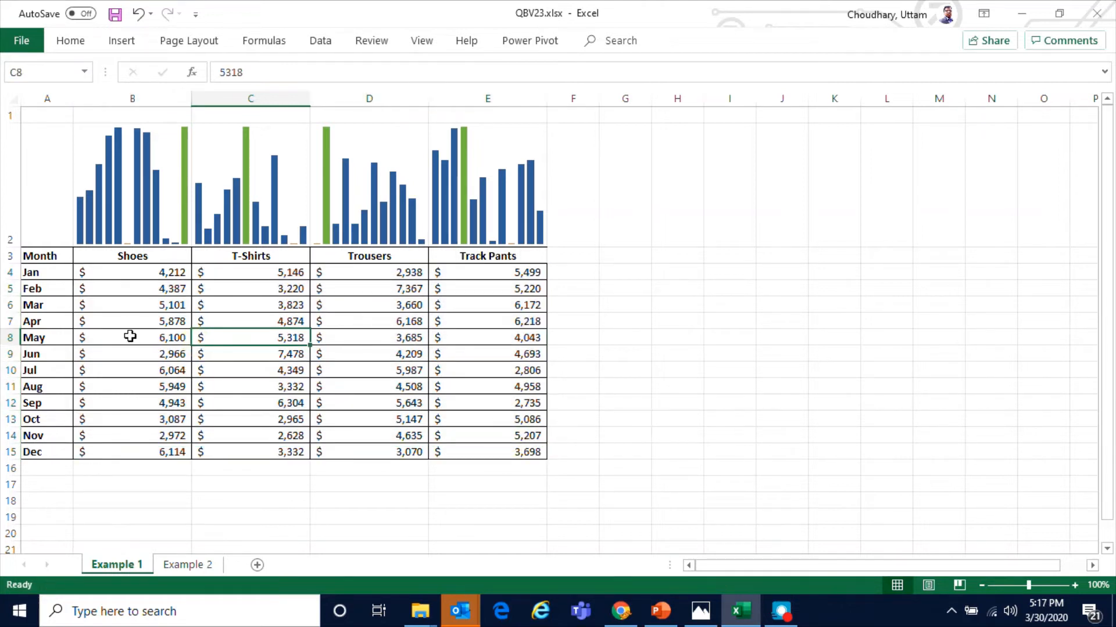
click(132, 301)
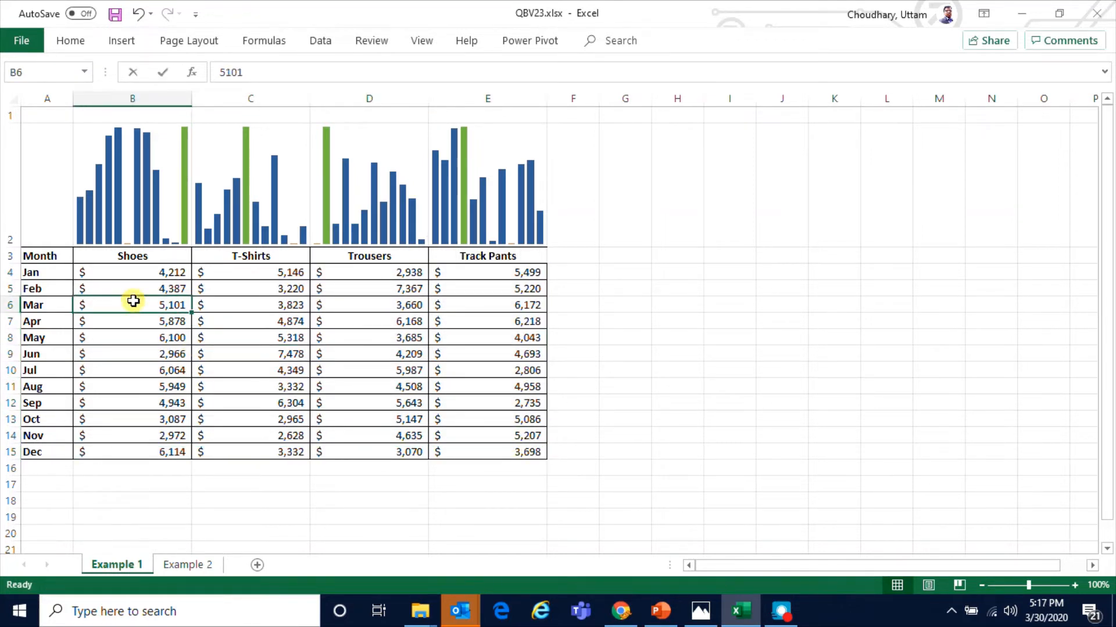
Try making the March Shoes value in B6 negative, then undo the change
double_click(132, 301)
text(-)
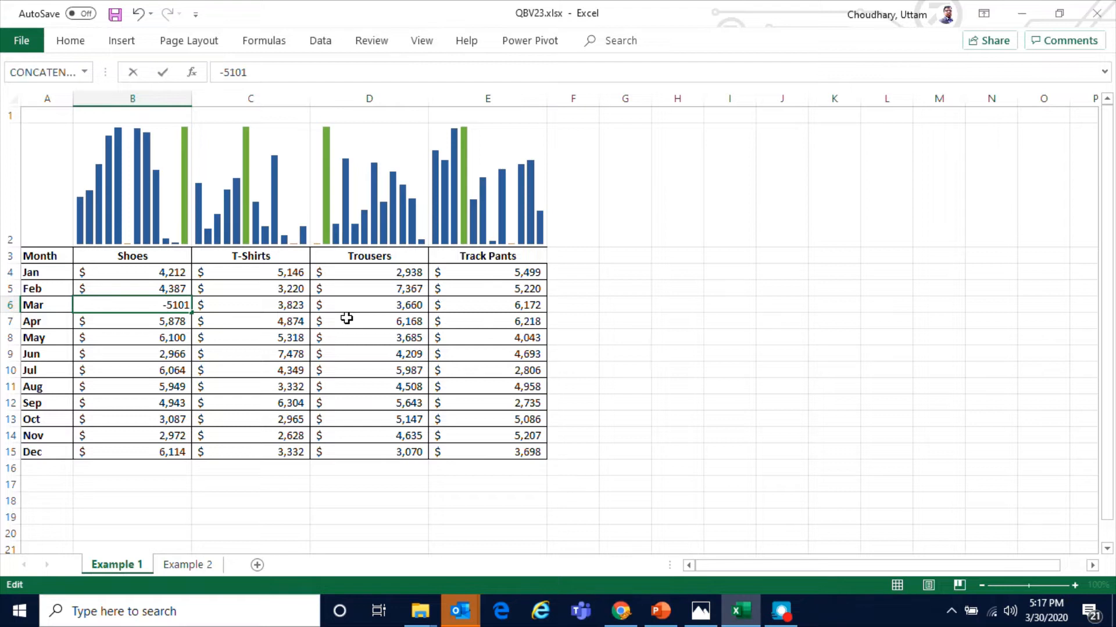
key(Return)
click(123, 184)
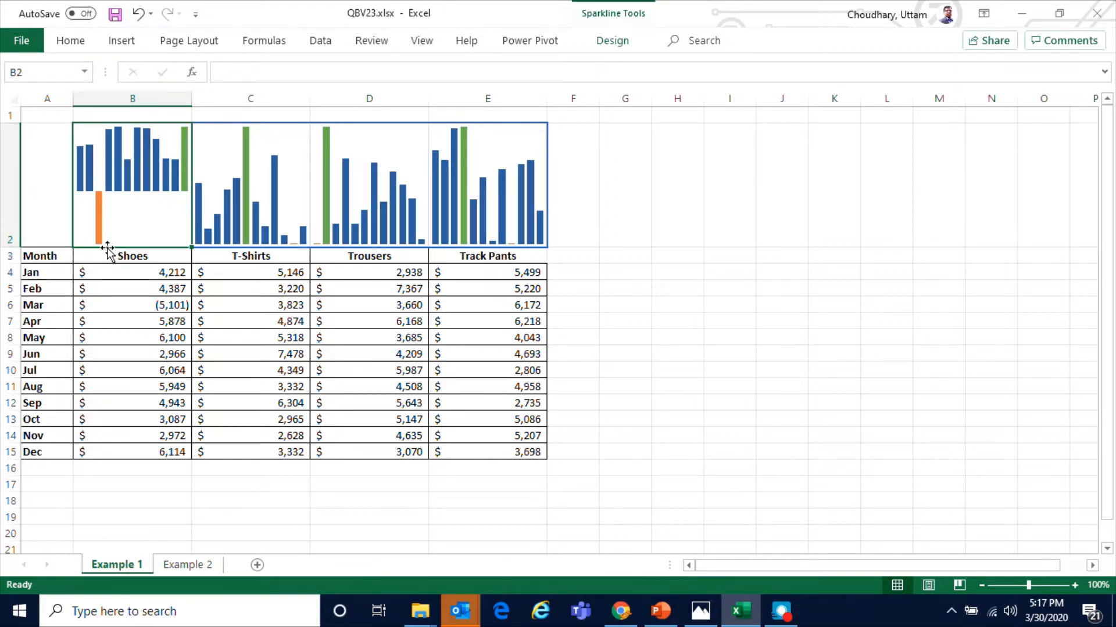
key(ctrl+z)
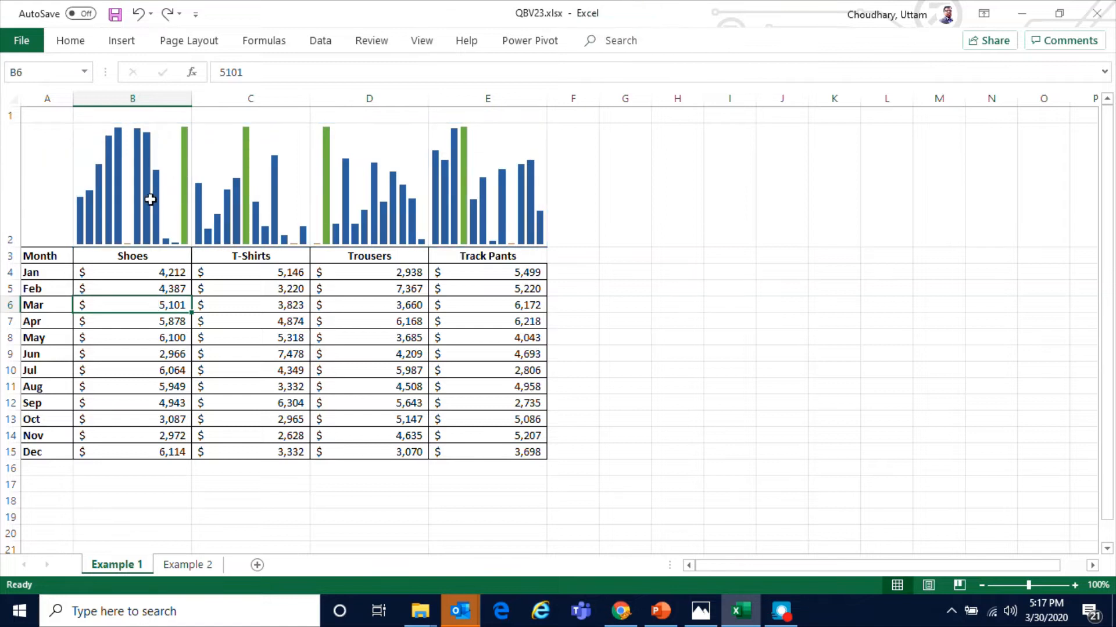
Convert the sparkline group in B2:E2 to line sparklines
drag(150, 199, 465, 209)
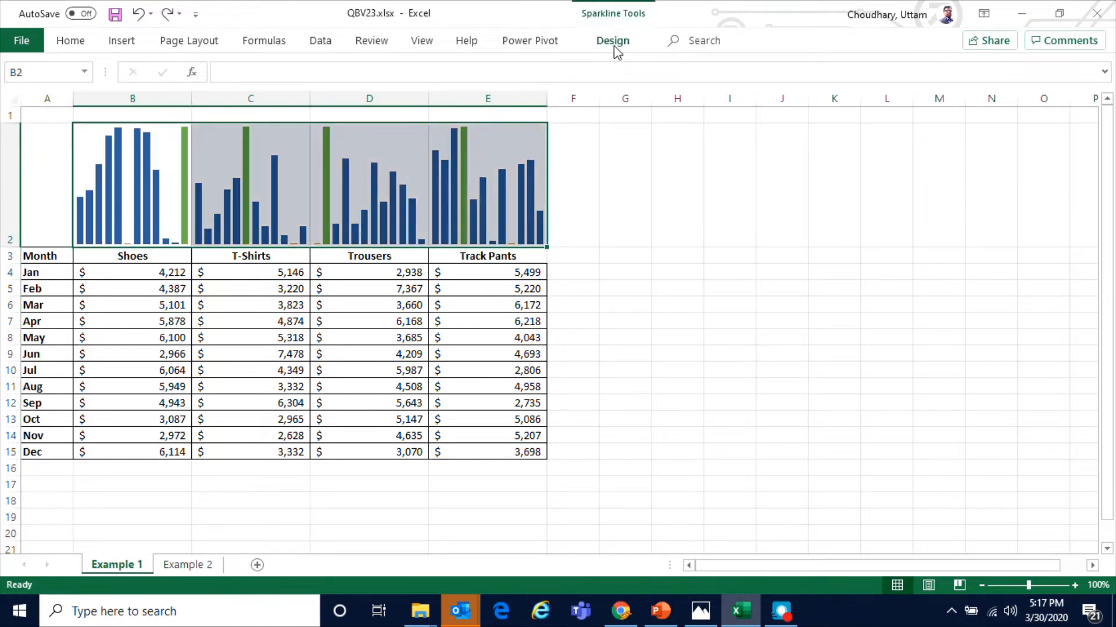
click(615, 47)
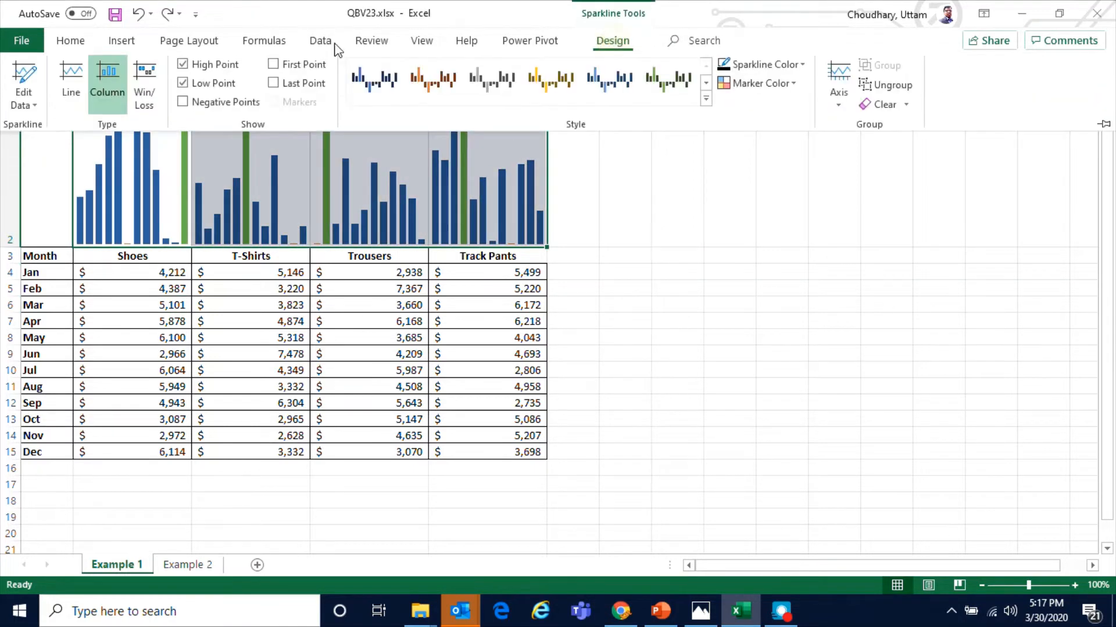
click(78, 93)
click(92, 181)
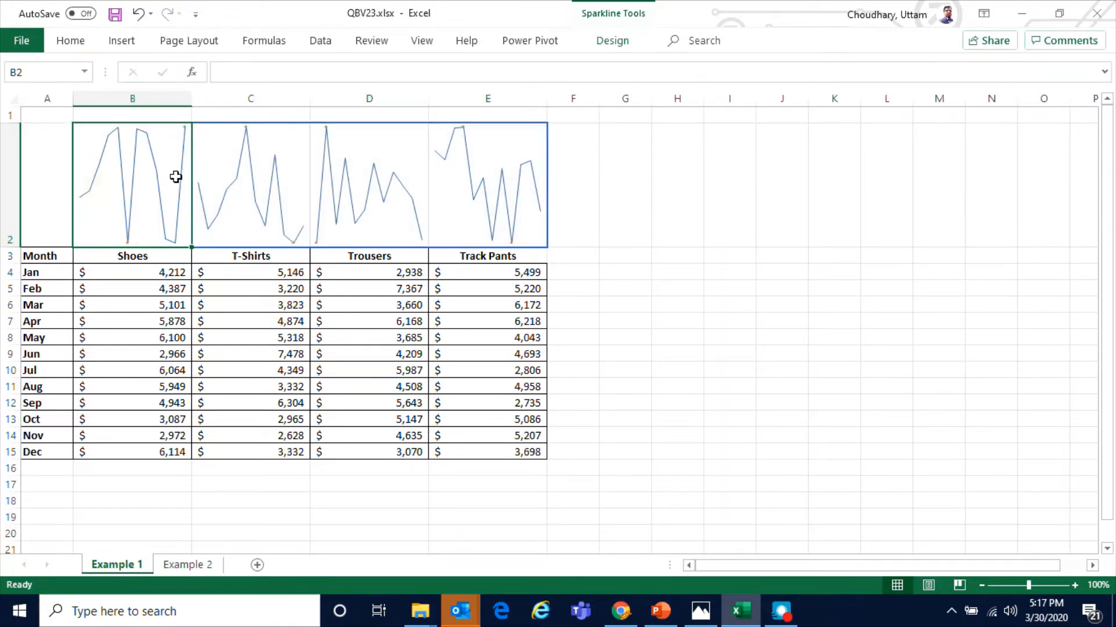
Examine the high and low point markers on the line sparklines
click(608, 41)
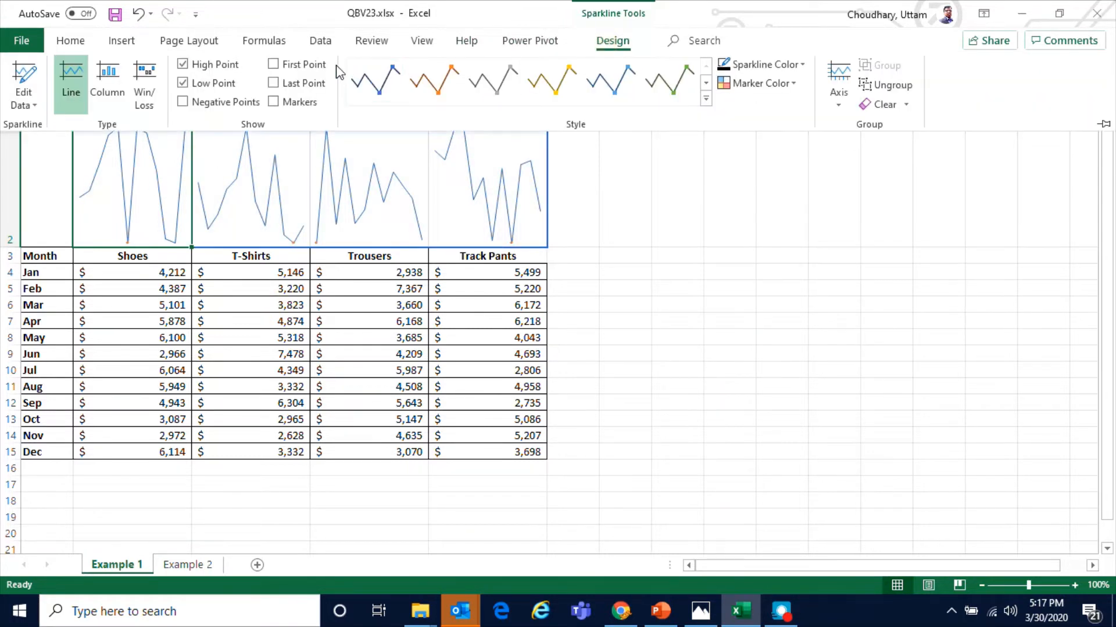
click(387, 201)
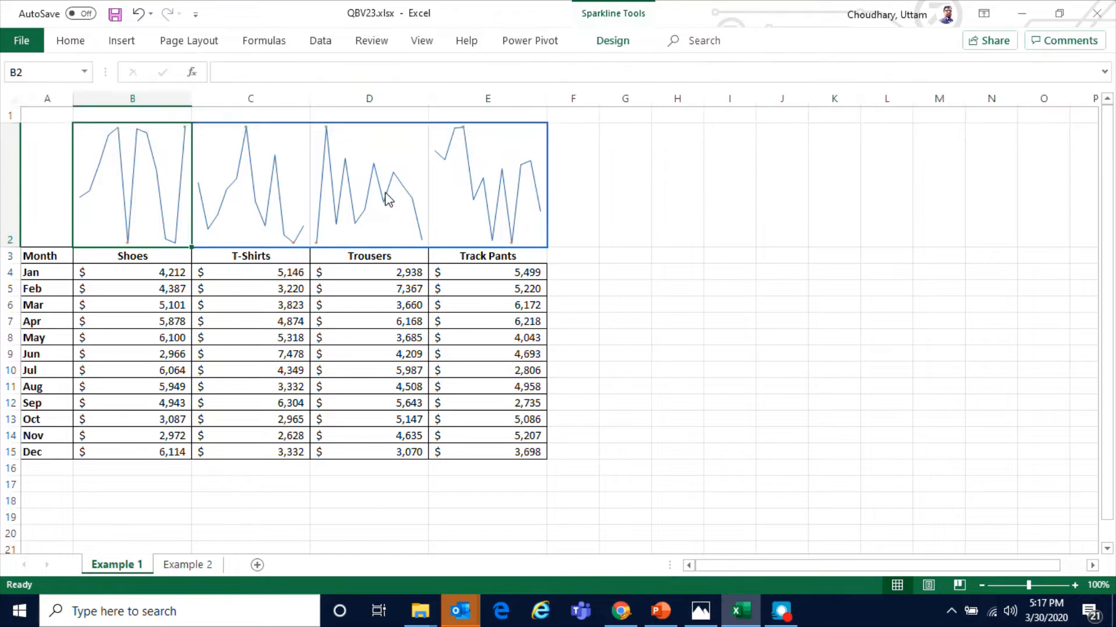
click(431, 319)
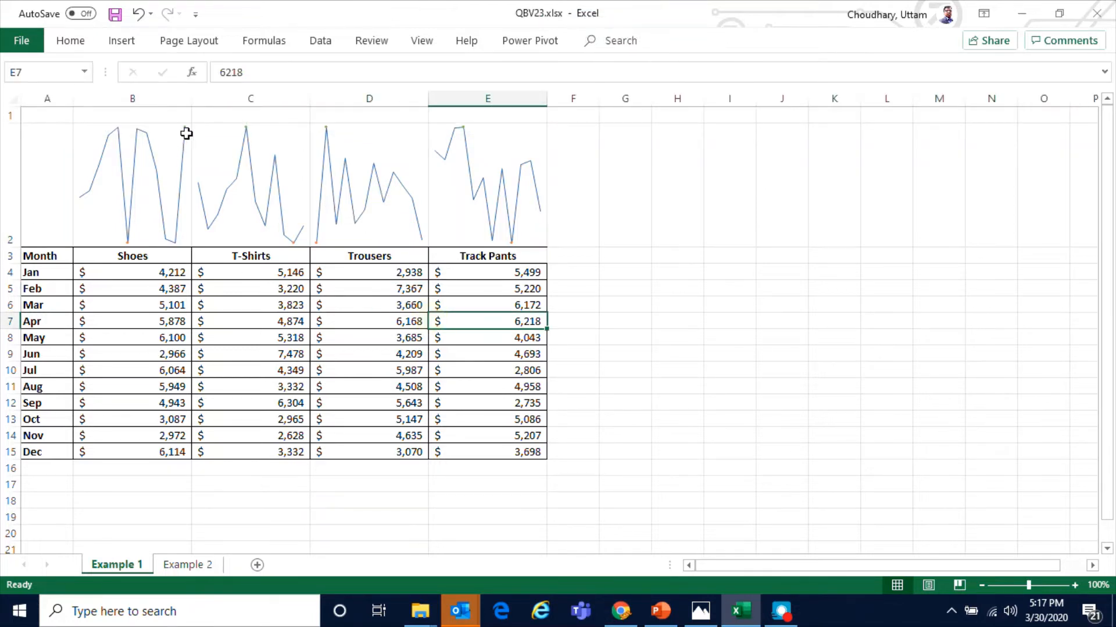
ctrl+scroll(169, 164, up, 3)
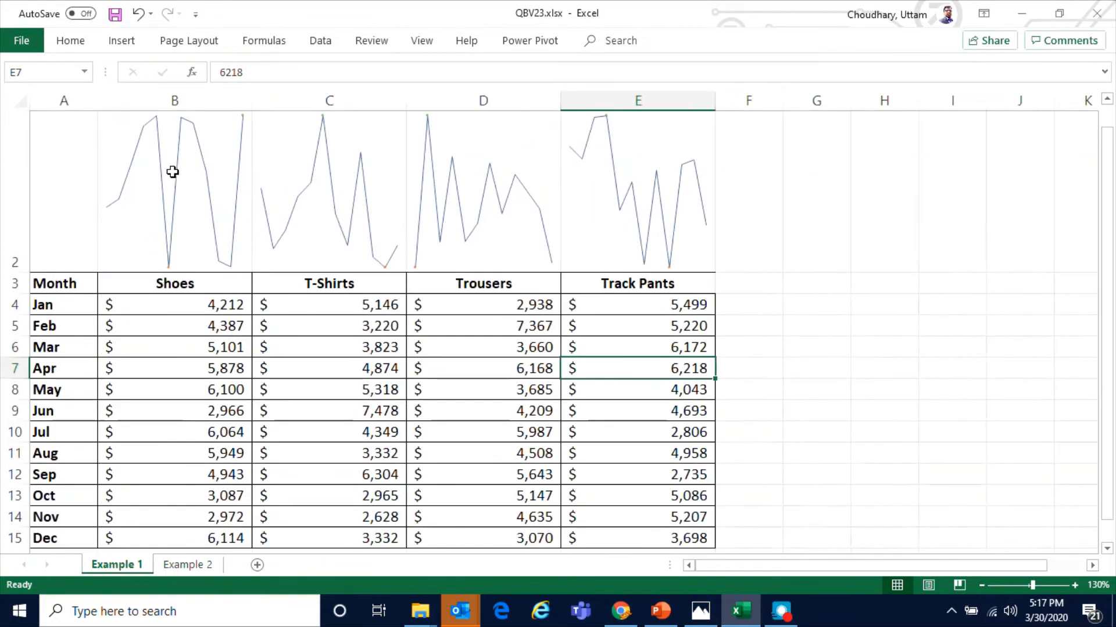
scroll(222, 169, up, 1)
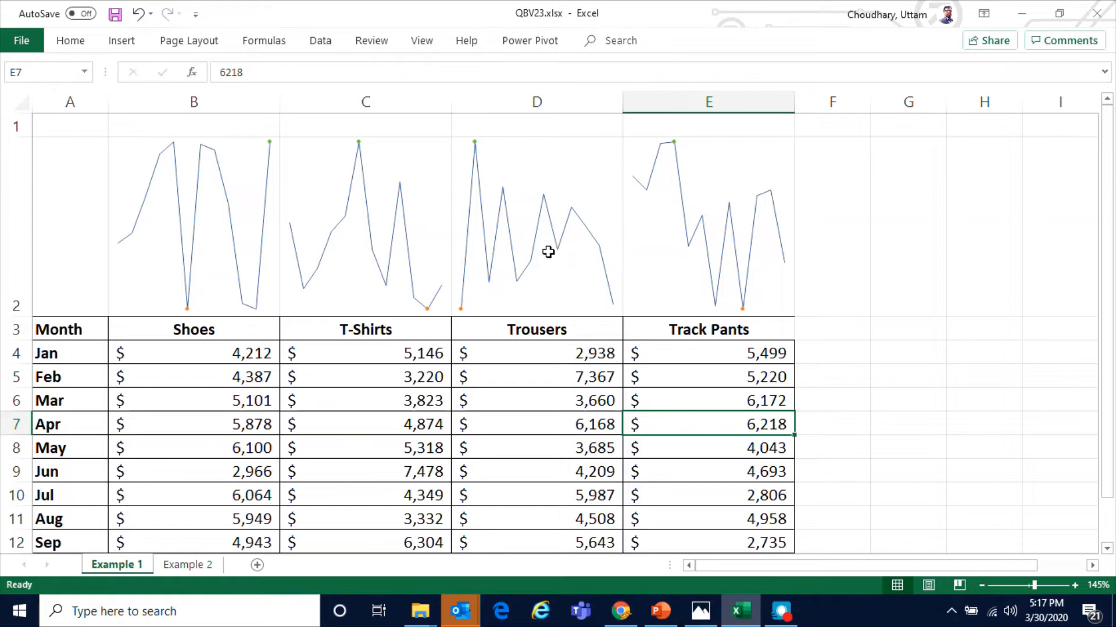
scroll(519, 245, down, 1)
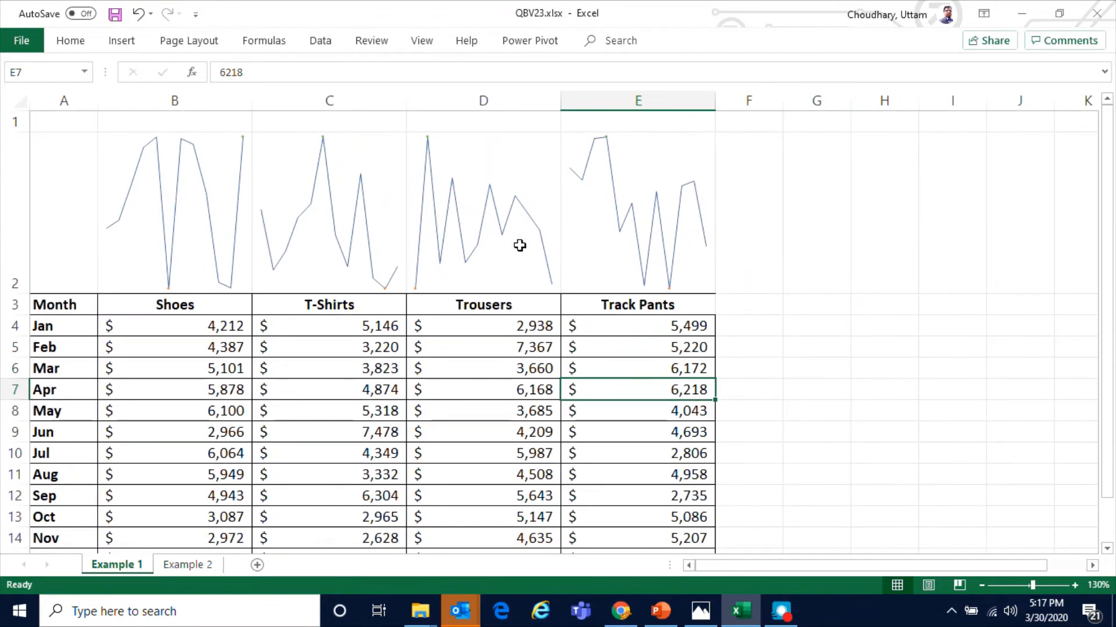
scroll(519, 245, down, 1)
drag(157, 192, 516, 212)
click(304, 378)
click(166, 220)
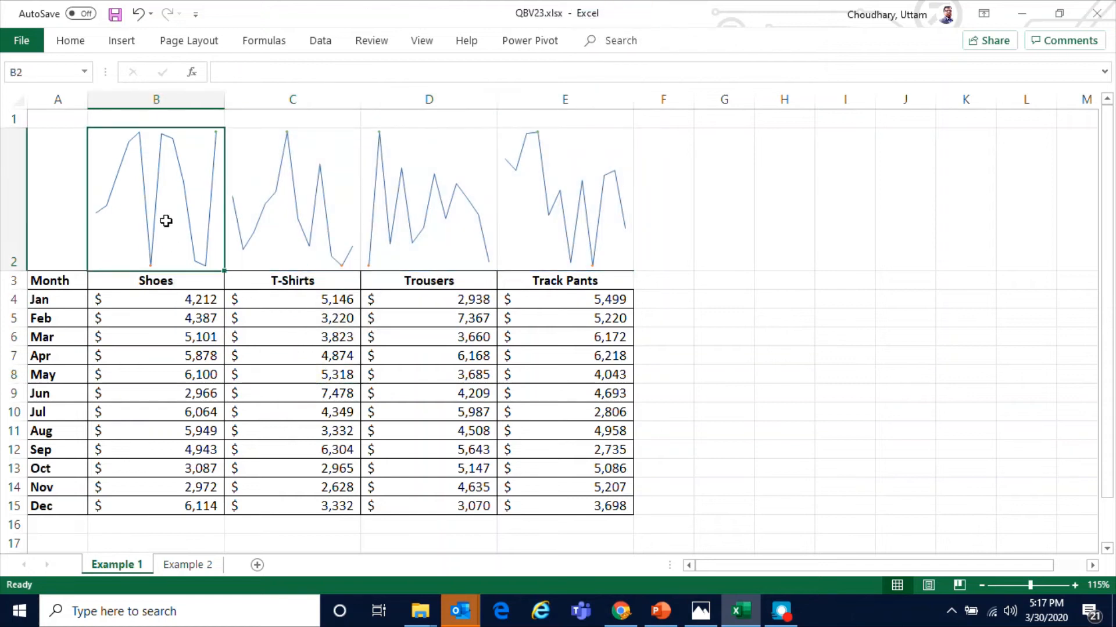
click(219, 359)
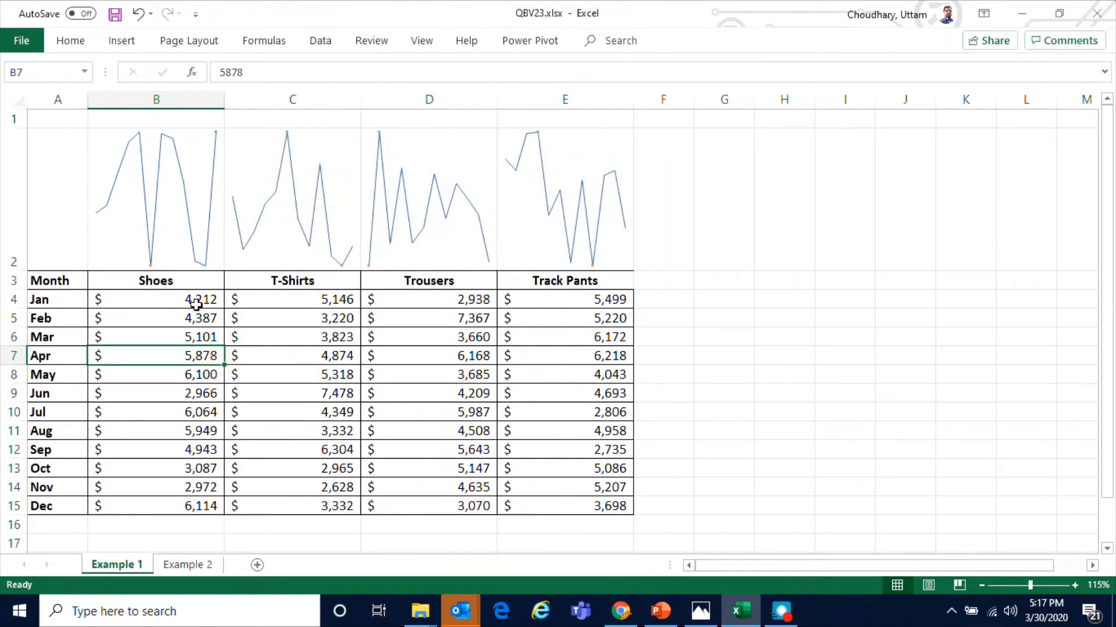
Convert the sparkline group in B2:E2 back to column sparklines
drag(185, 247, 537, 251)
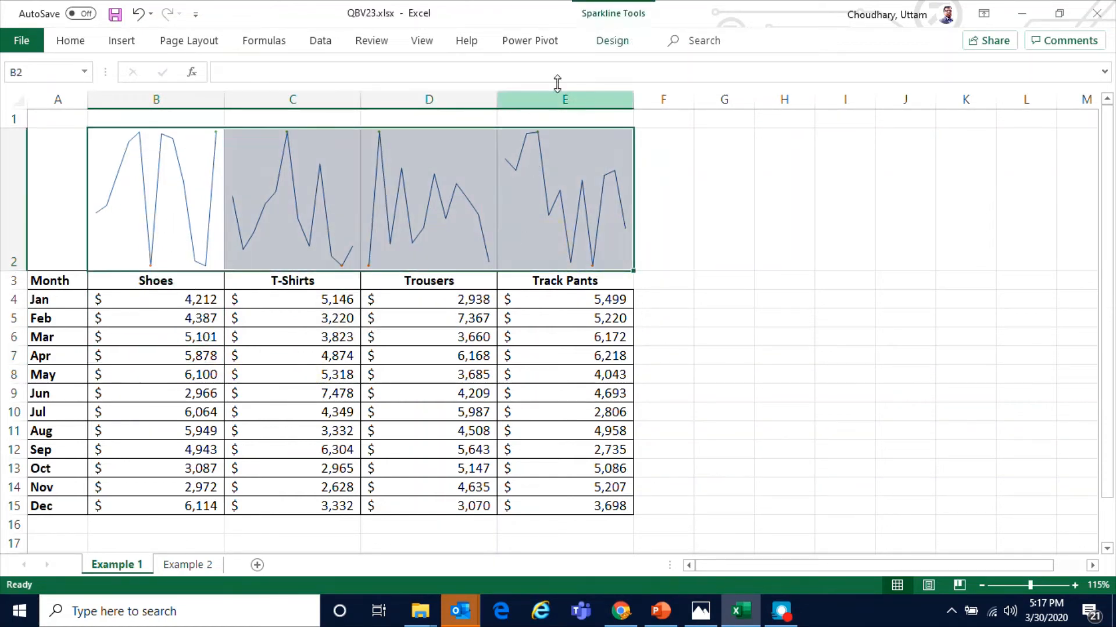
click(613, 42)
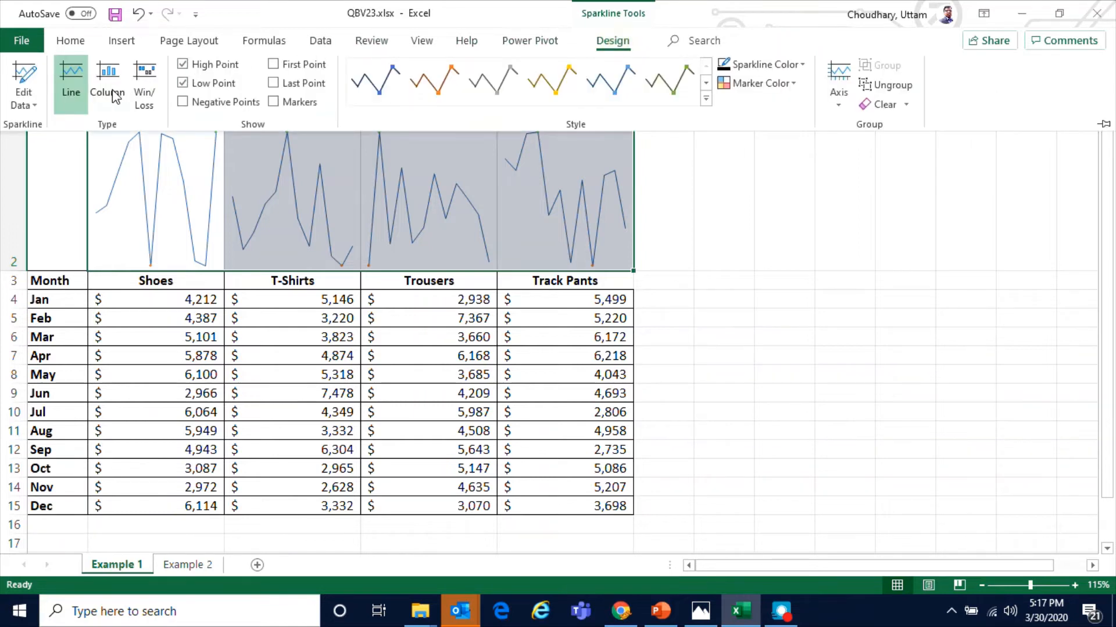
click(110, 87)
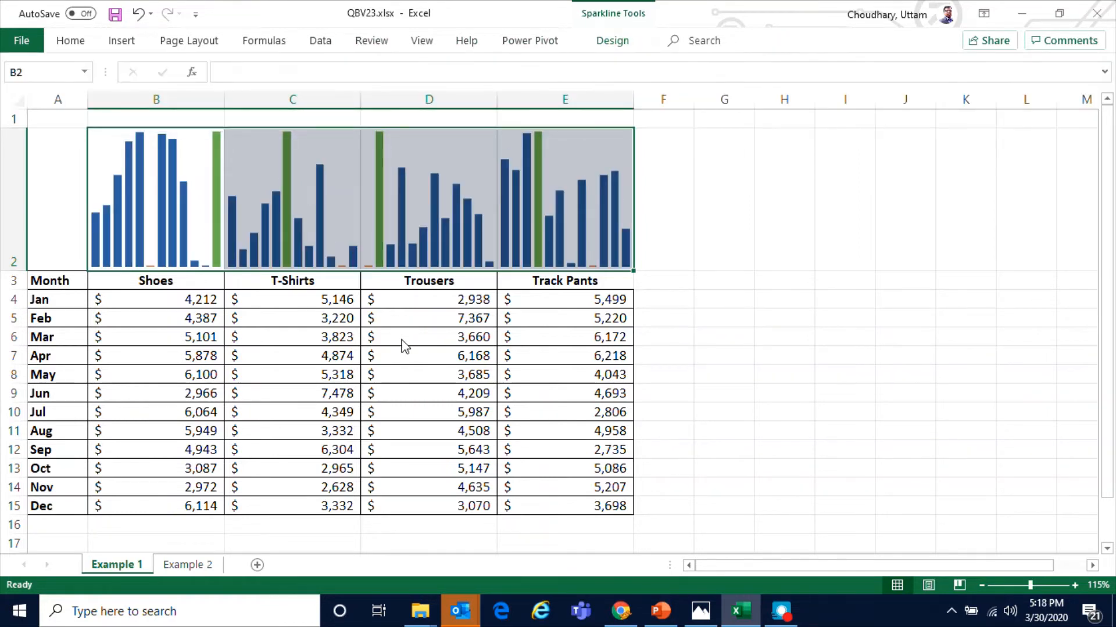
click(401, 343)
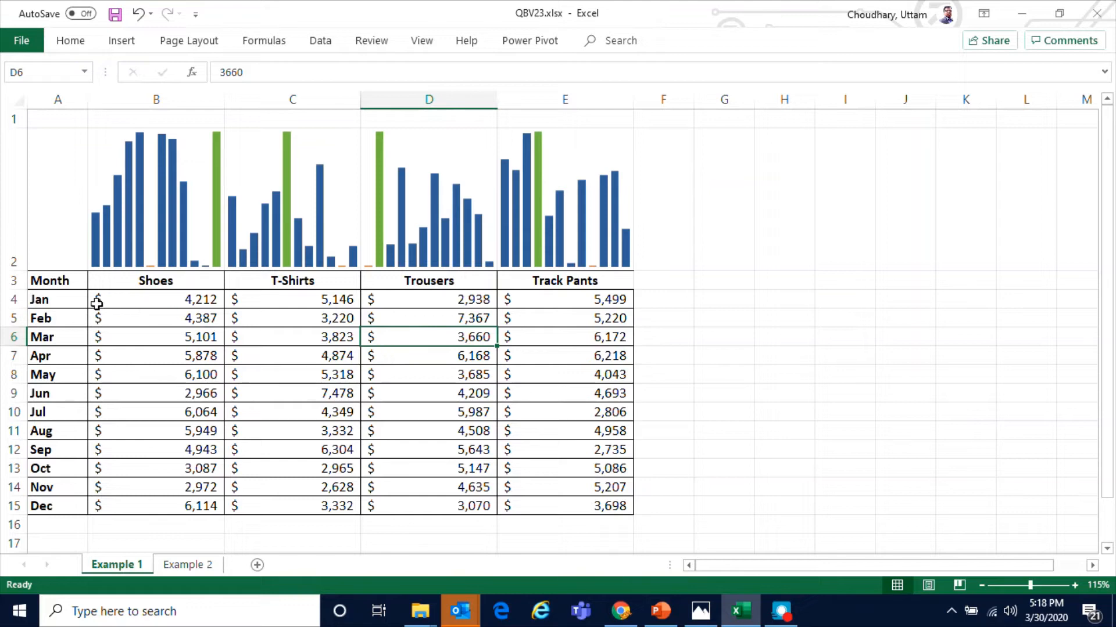
Copy the sales table A3:E15 and paste its values transposed starting at A3 on the Example 2 sheet
drag(58, 277, 563, 506)
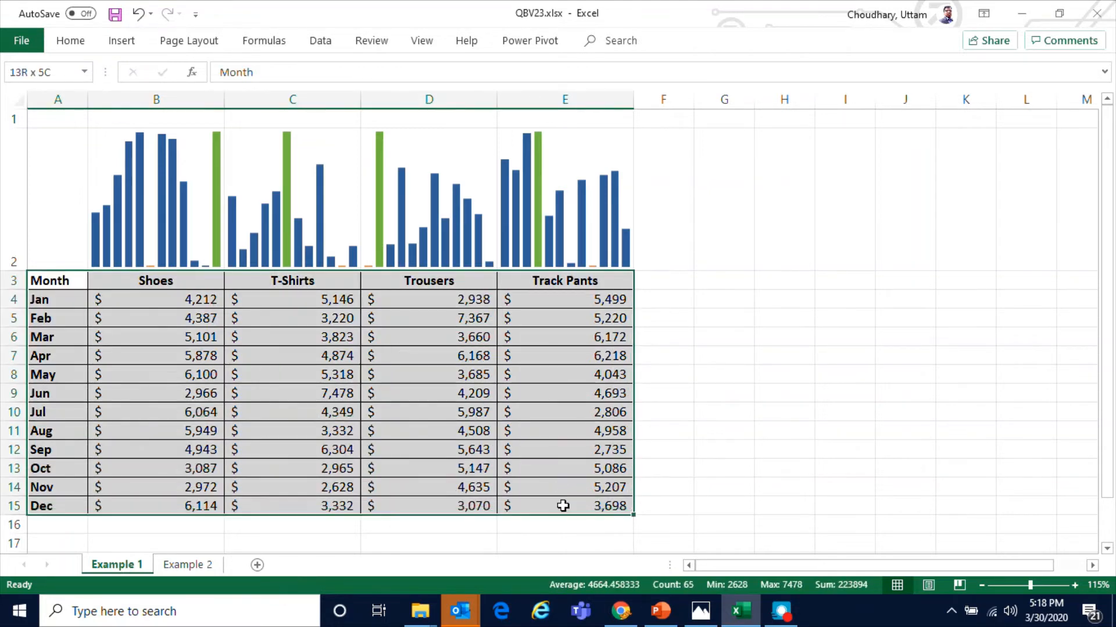
key(ctrl+c)
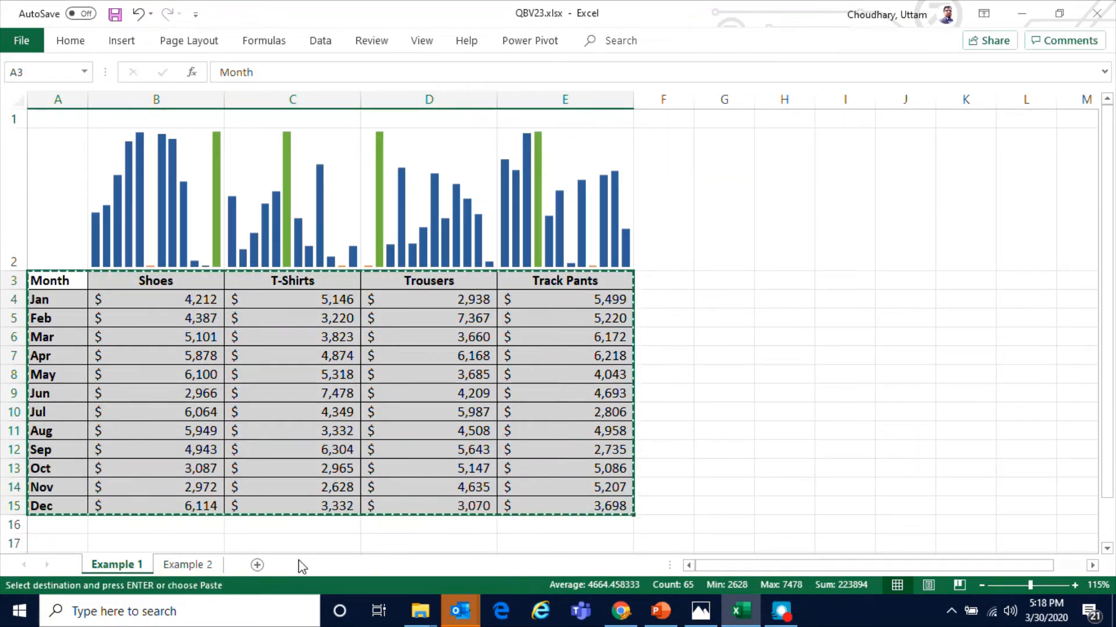
click(187, 565)
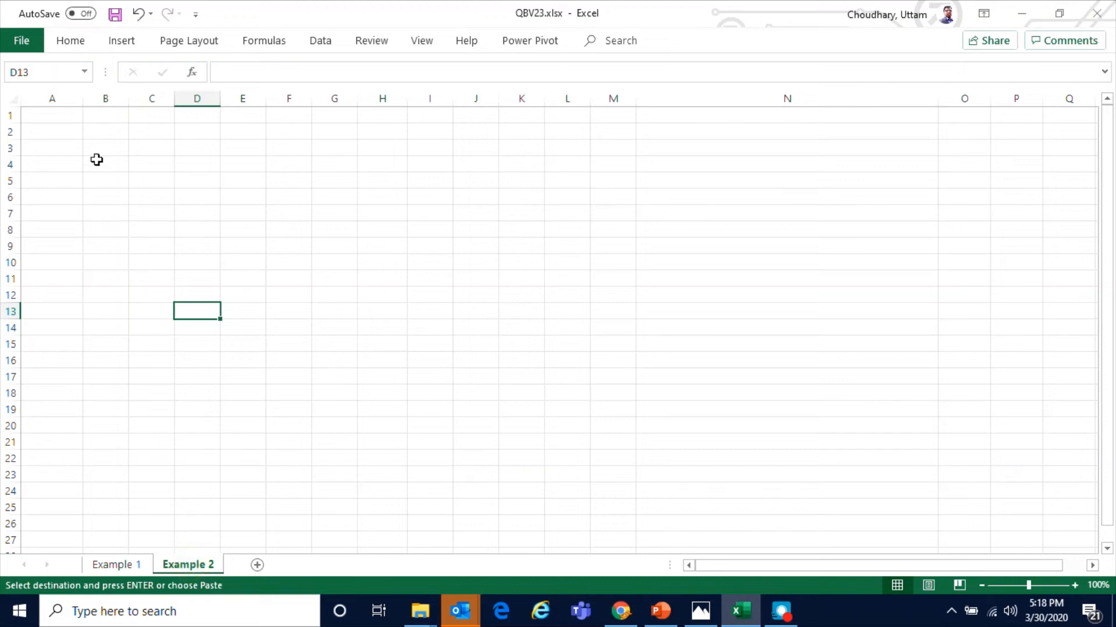
click(67, 151)
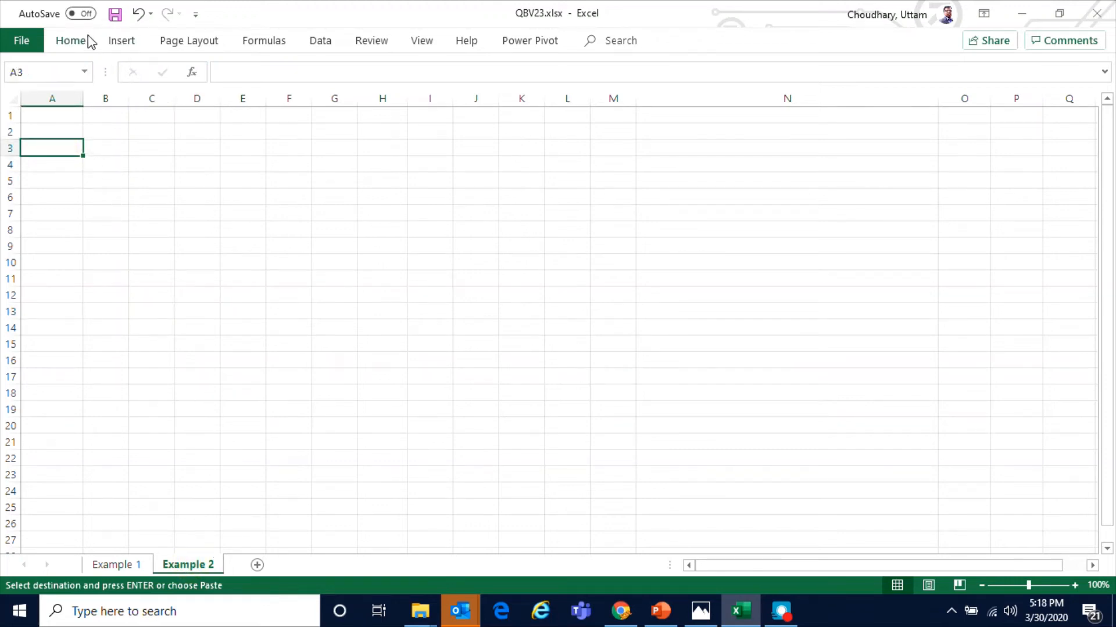
right_click(64, 150)
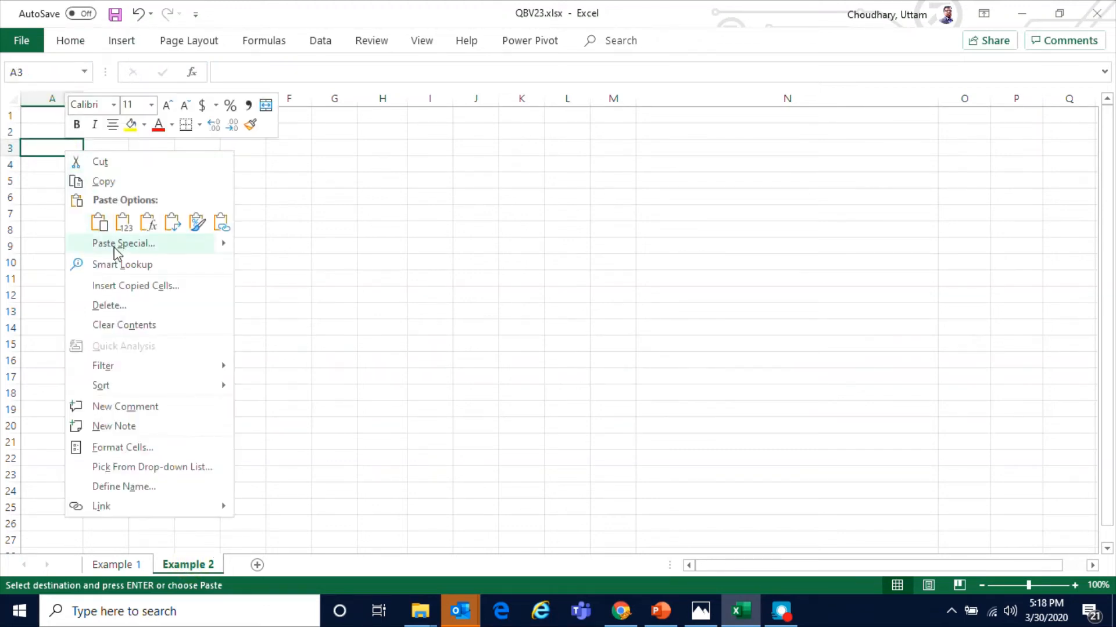
click(119, 244)
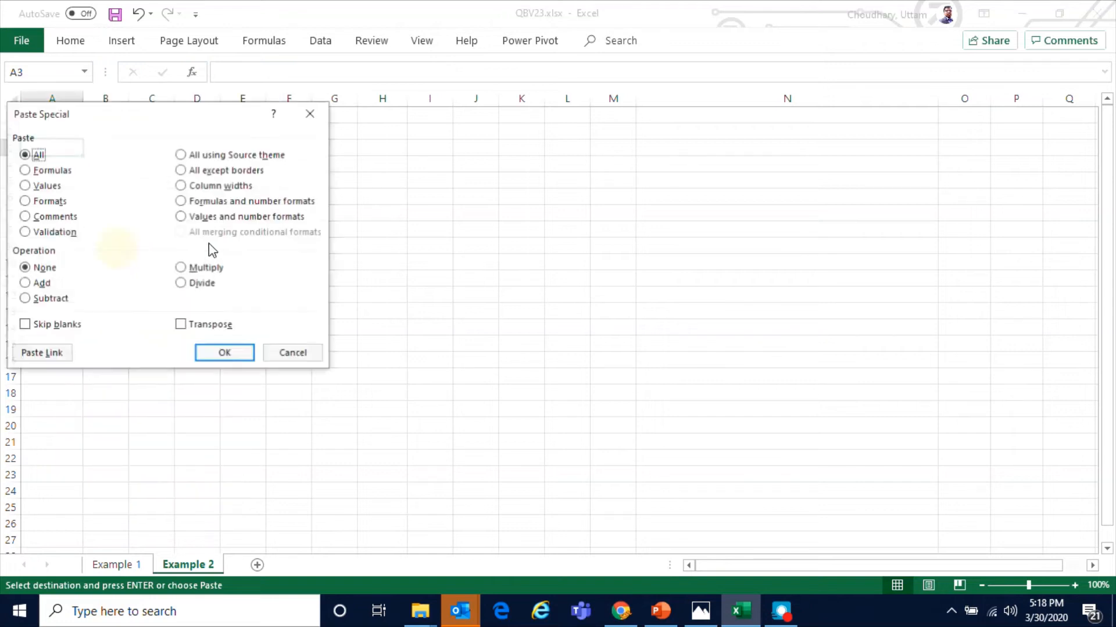
click(52, 187)
click(202, 325)
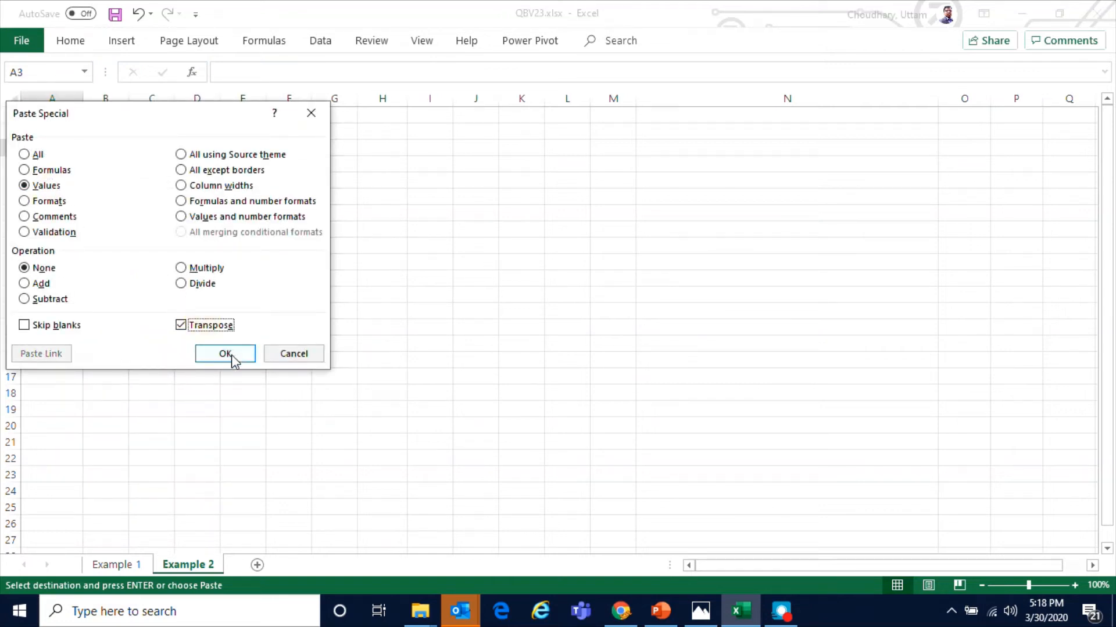
click(232, 356)
click(374, 361)
click(343, 360)
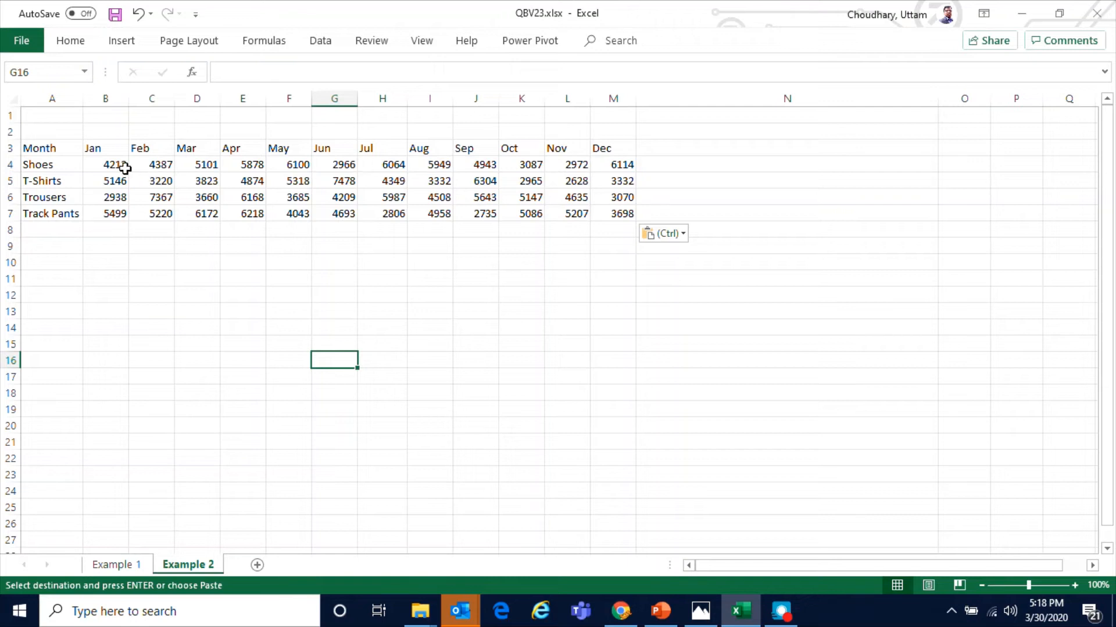
Apply accounting format with no decimal places to the sales figures in B4:M7
drag(120, 164, 611, 208)
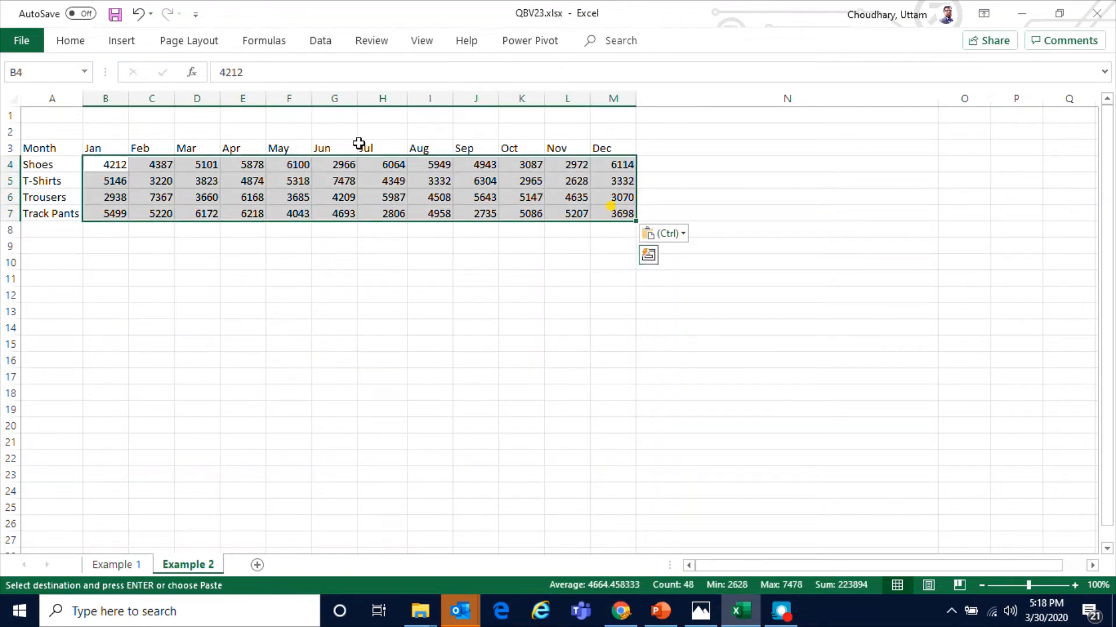
click(70, 41)
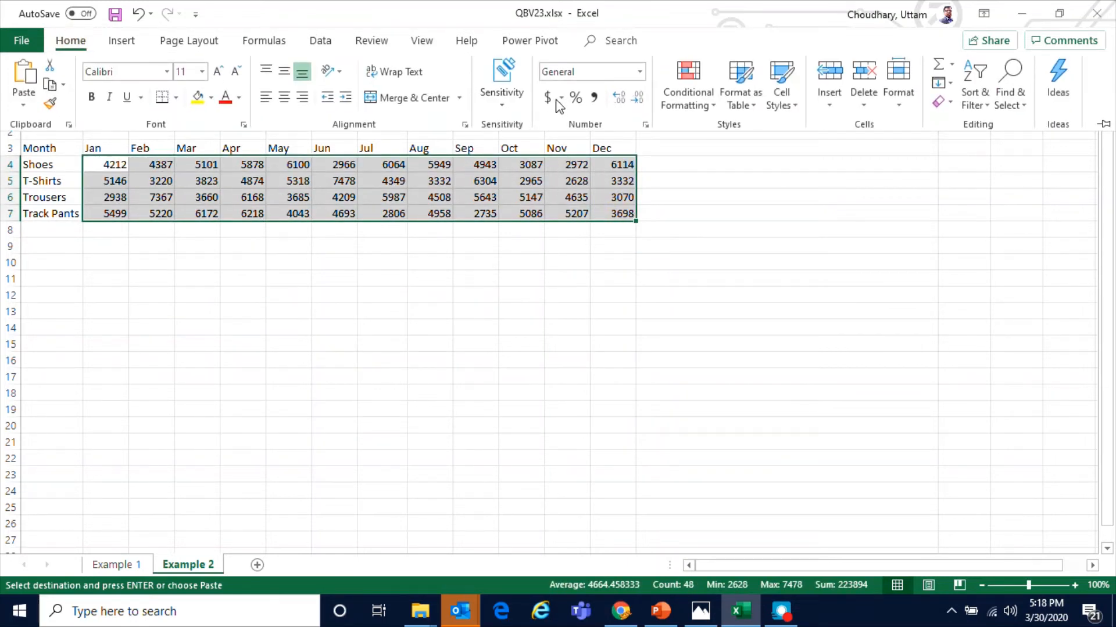
click(551, 98)
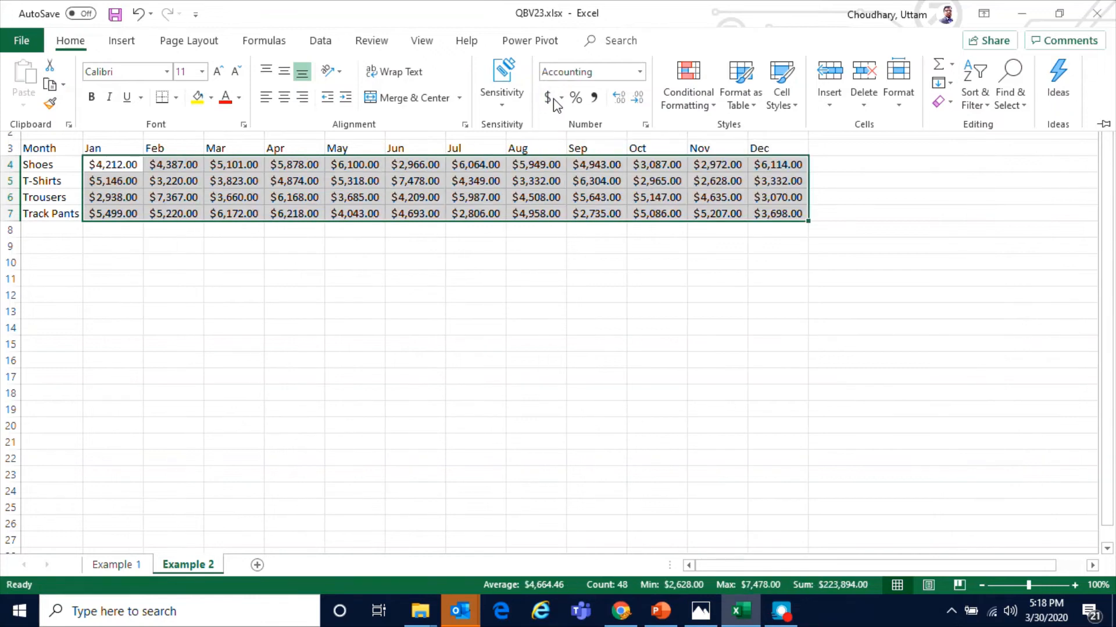
click(638, 99)
click(638, 99)
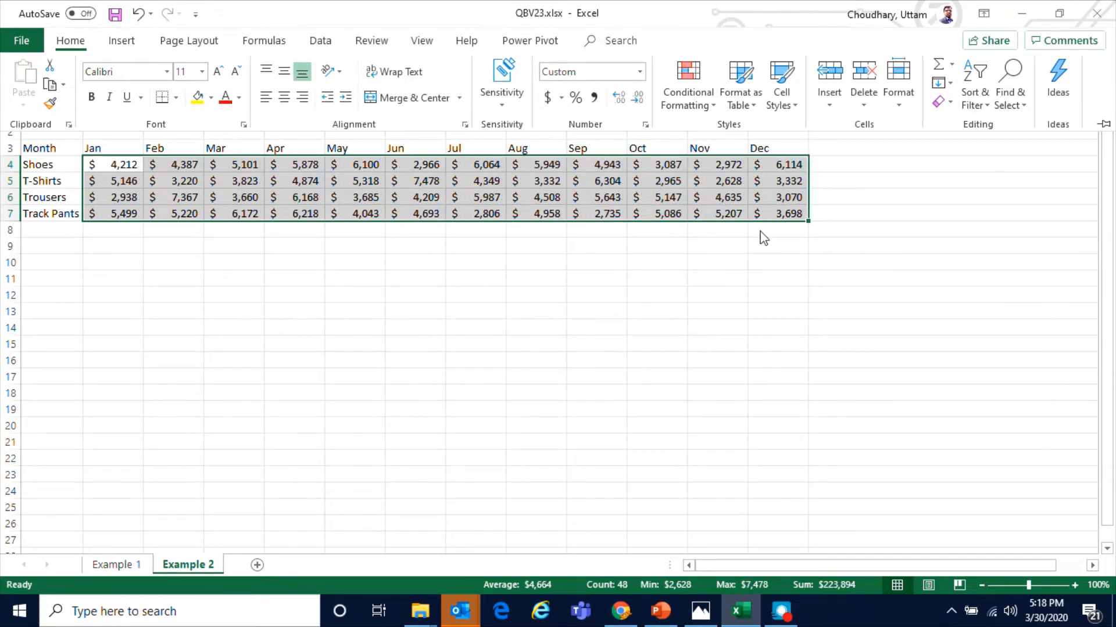
click(631, 352)
Autofit the widths of columns B through M
drag(113, 97, 794, 99)
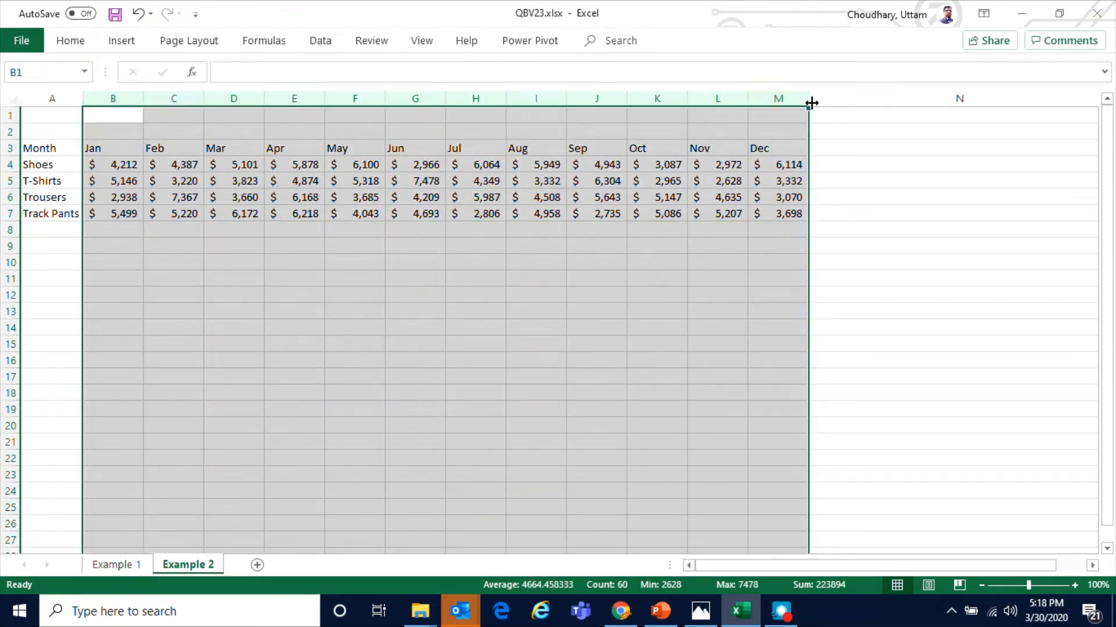
double_click(810, 102)
click(691, 266)
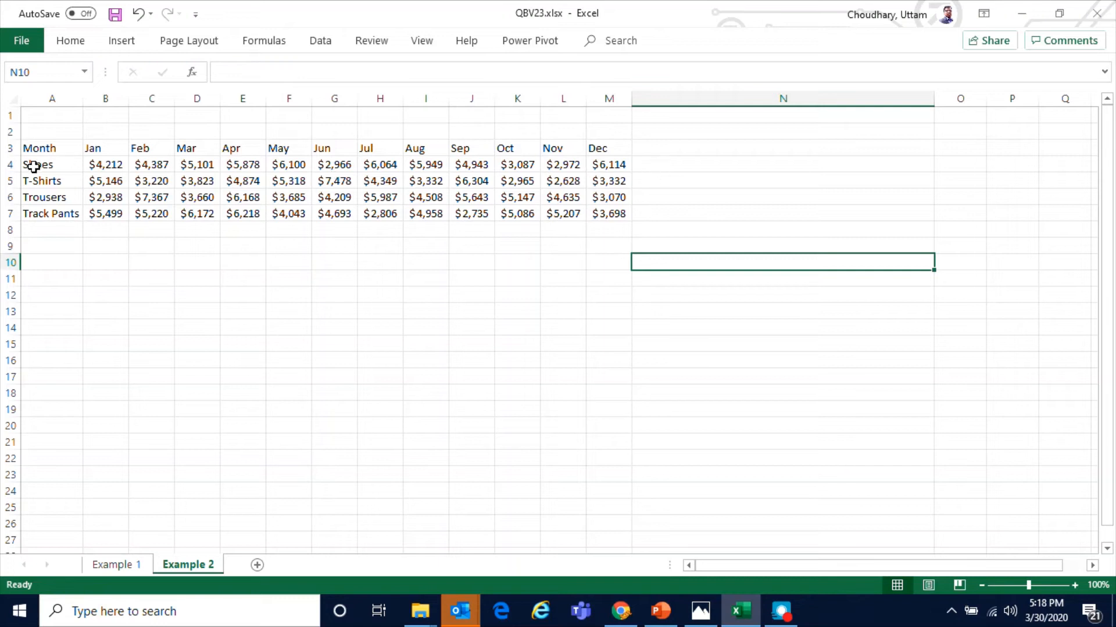
Increase the row height of rows 4 to 7
drag(10, 164, 10, 213)
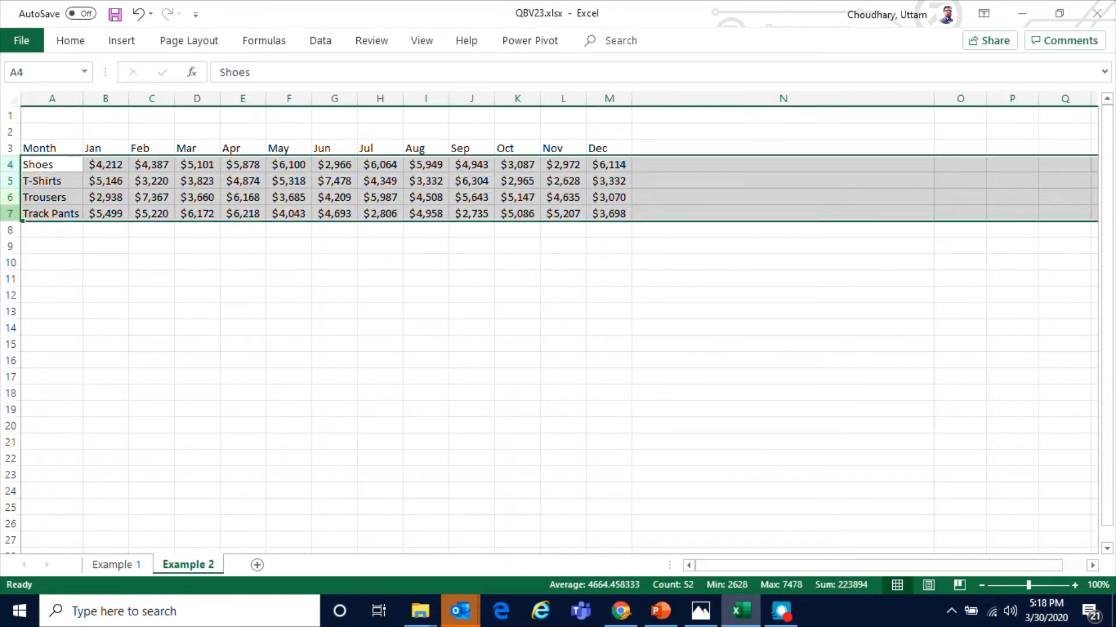
right_click(12, 215)
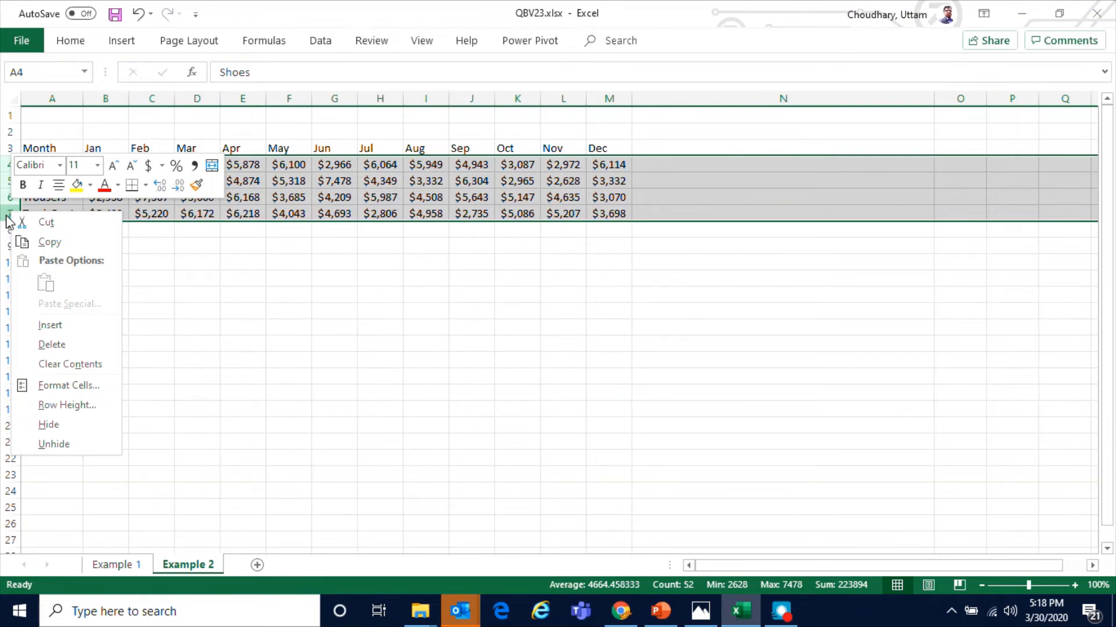
click(49, 405)
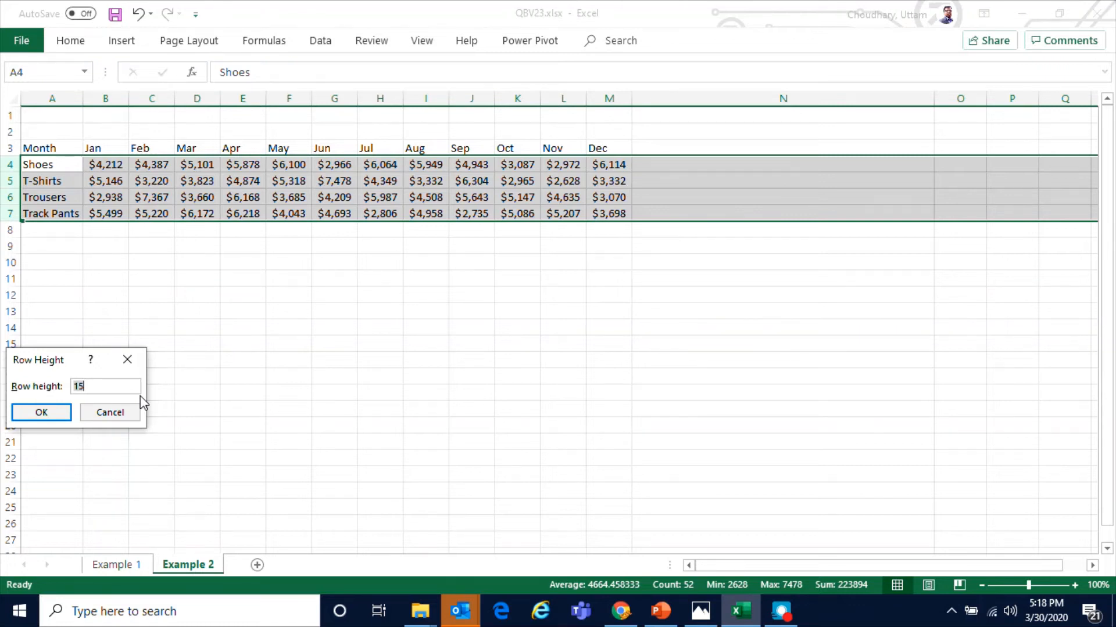
key(Return)
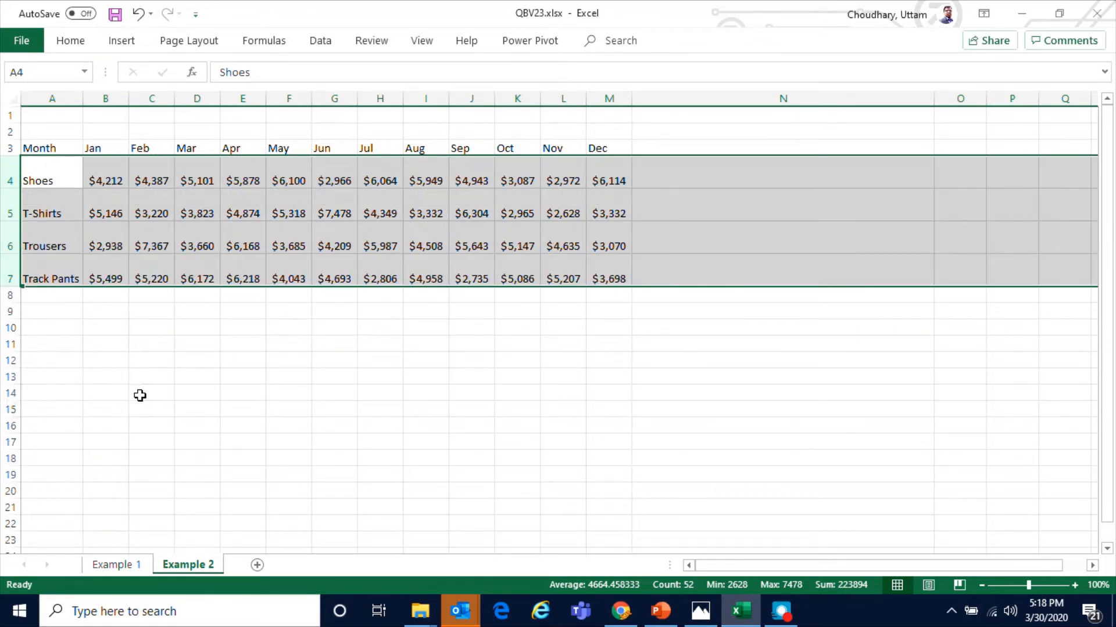
click(498, 439)
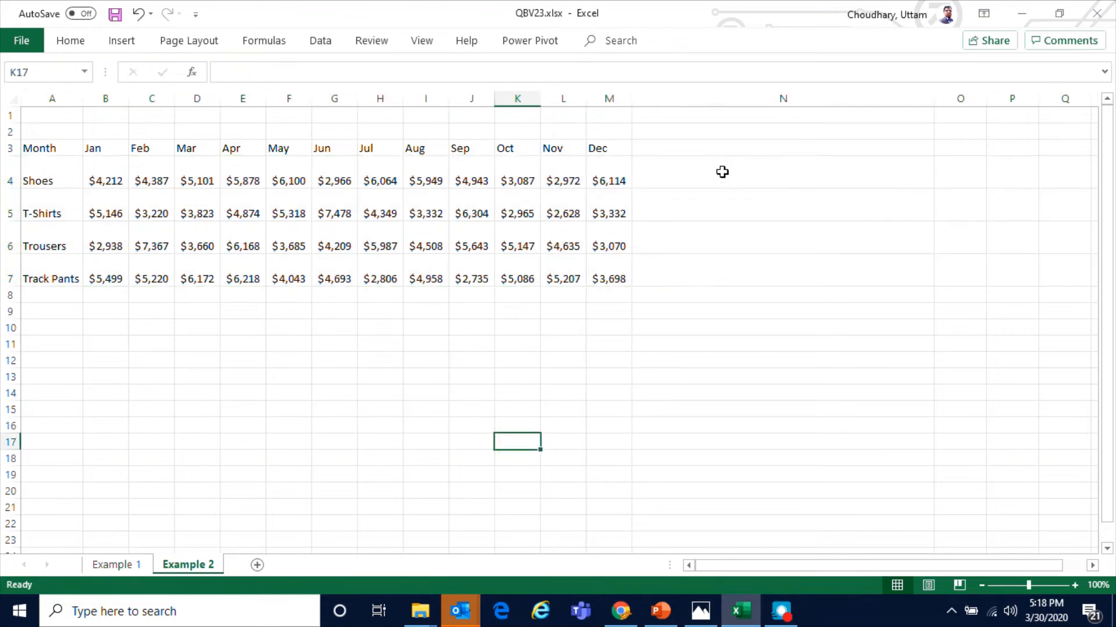
Insert a column sparkline in N4 using the Shoes data range B4:M4
click(722, 172)
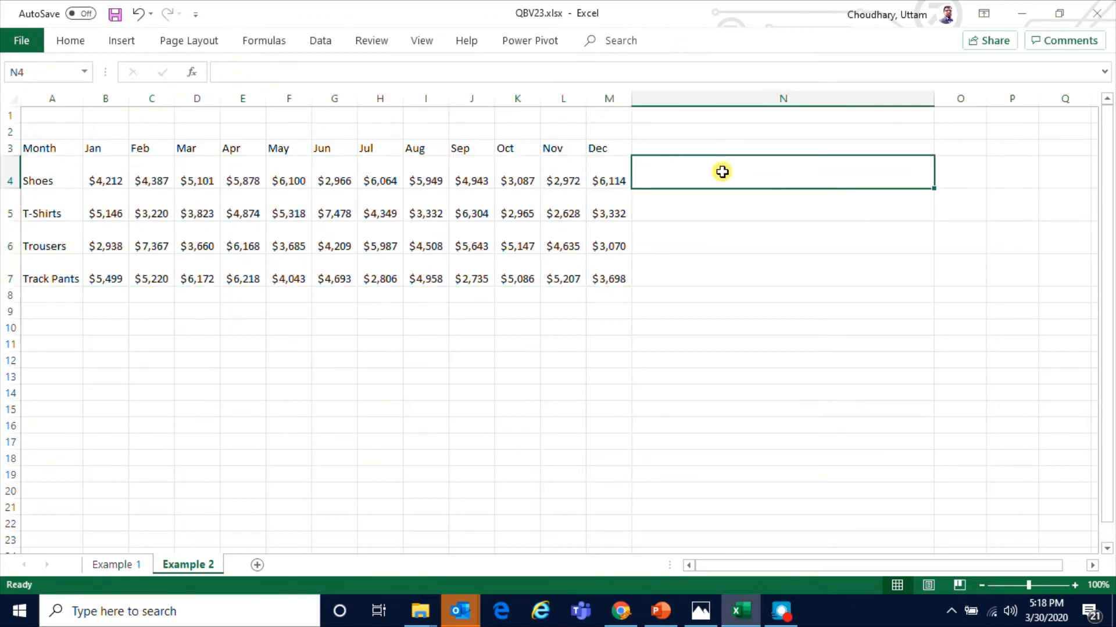
click(121, 43)
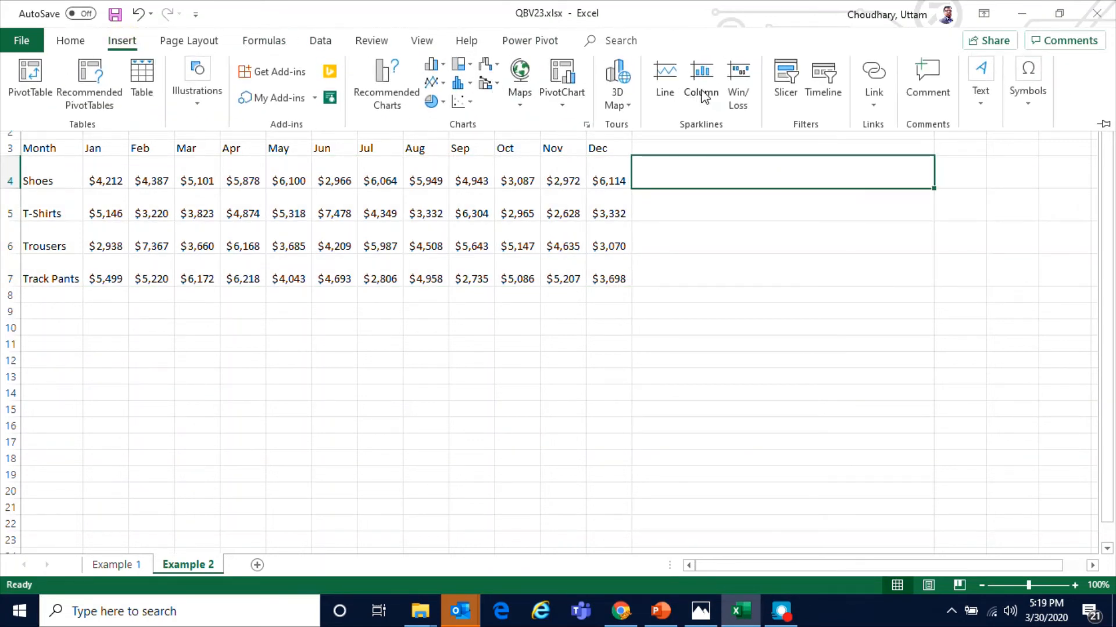
click(702, 93)
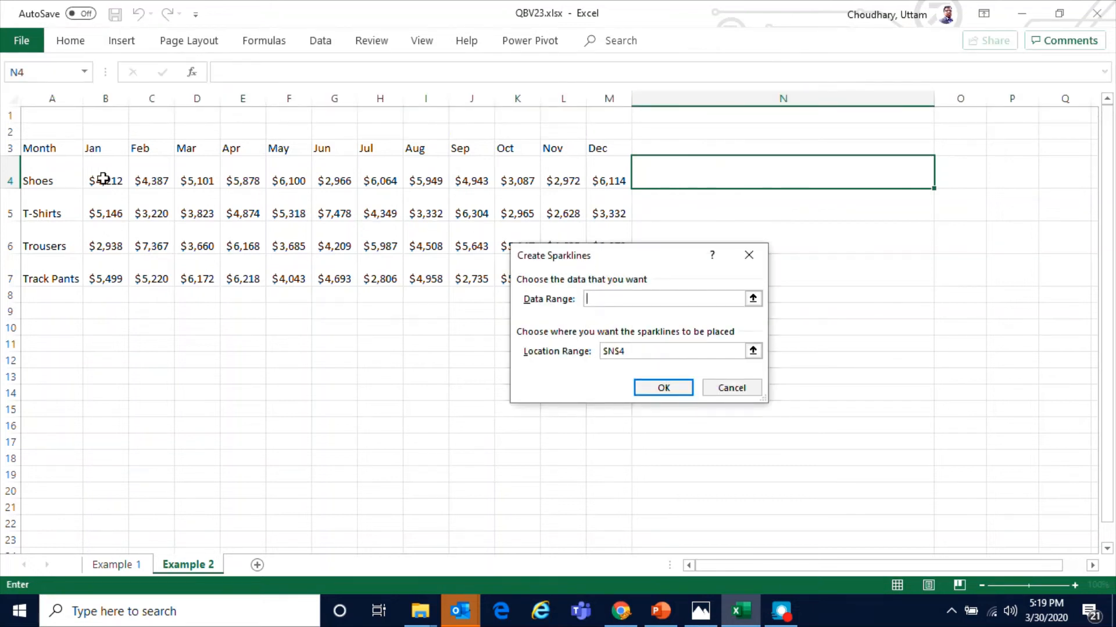
drag(95, 179, 617, 181)
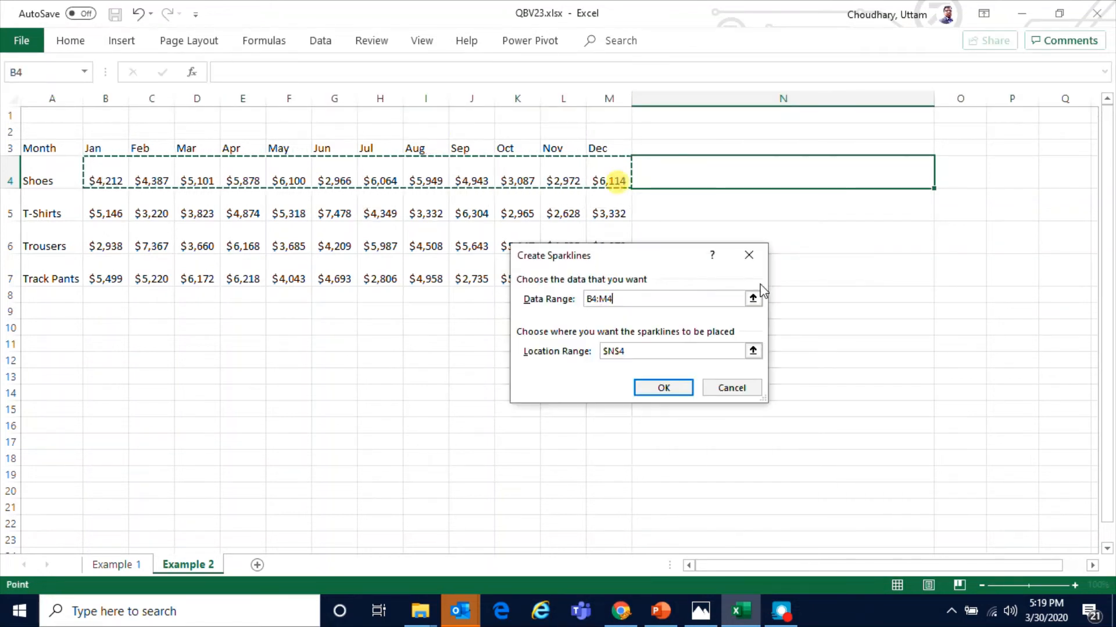
click(668, 389)
Fill the sparkline down from N4 to N7 for the other products
click(764, 329)
click(782, 185)
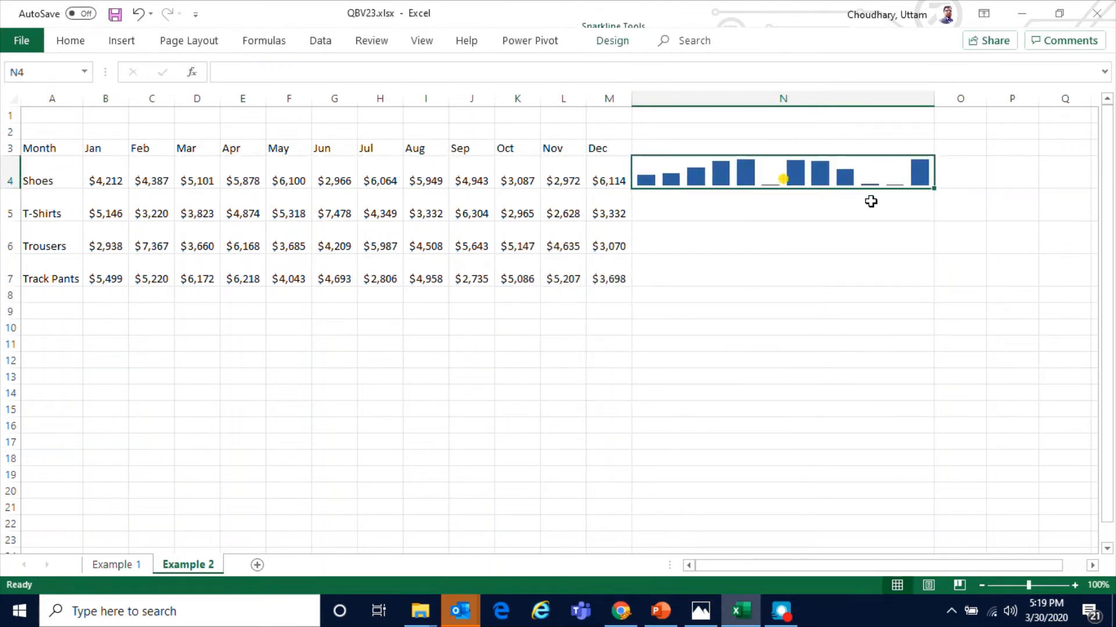
drag(935, 189, 931, 284)
click(842, 412)
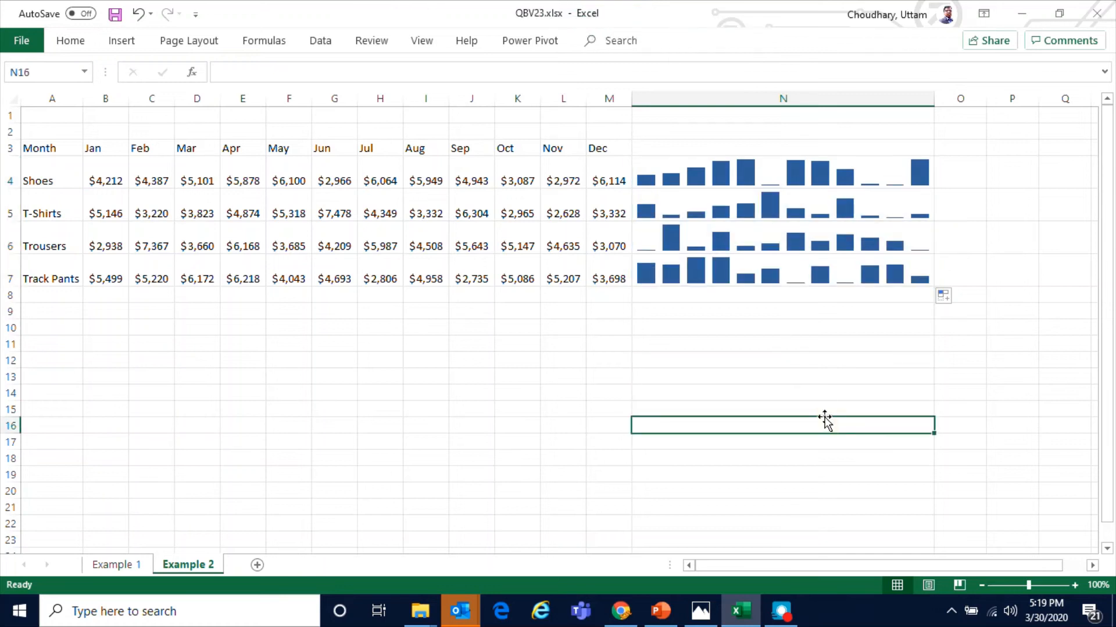
Convert the sparkline group in N4:N7 to line sparklines
click(755, 186)
click(719, 259)
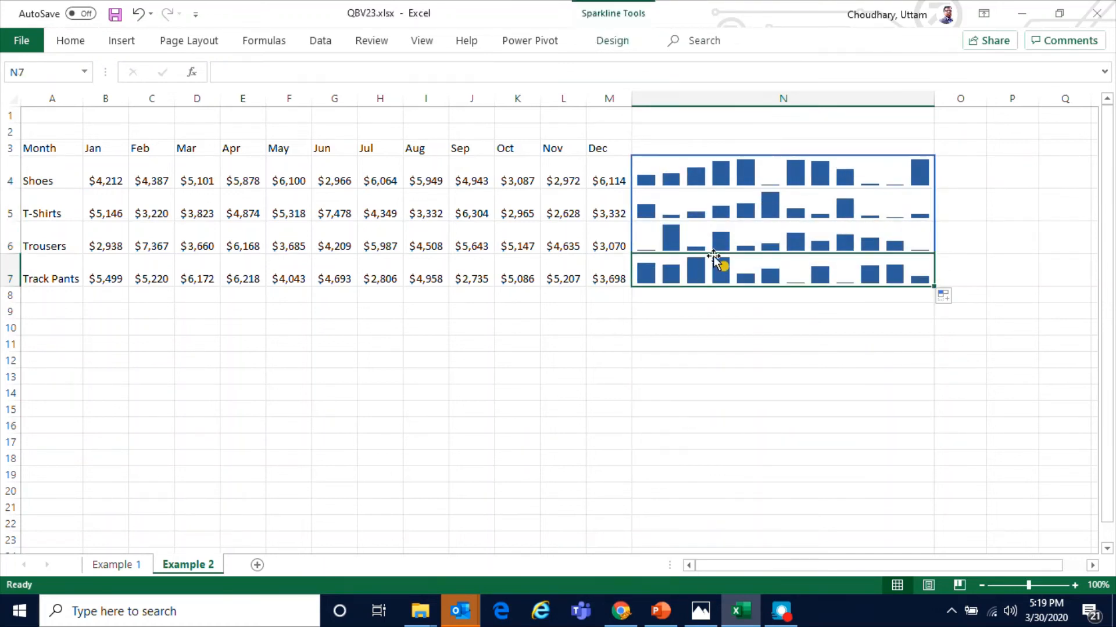
click(697, 169)
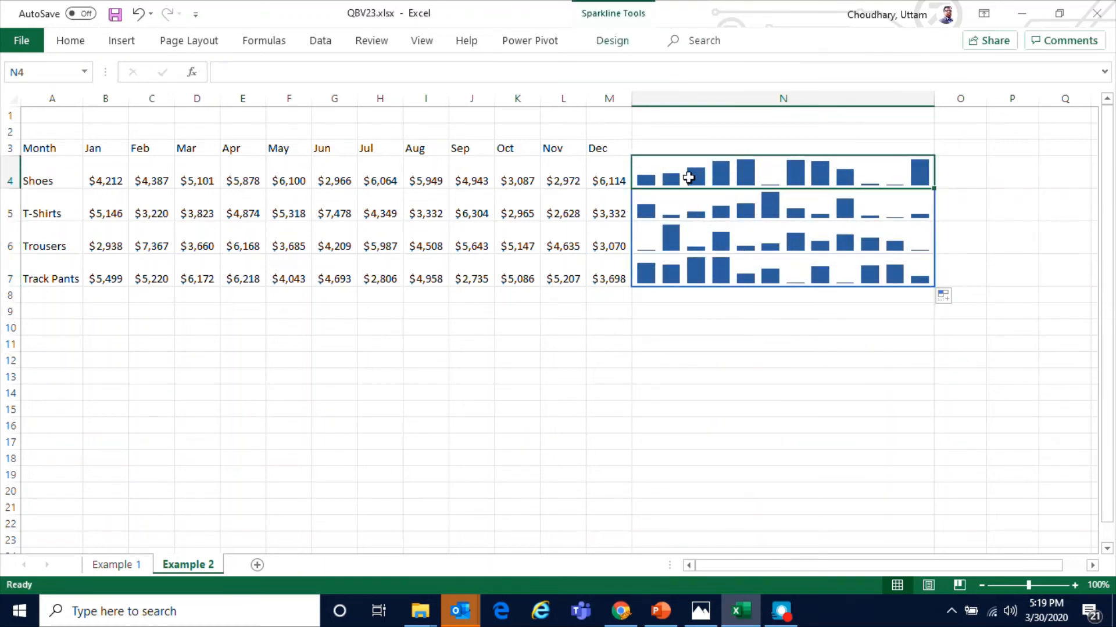
click(757, 406)
click(715, 180)
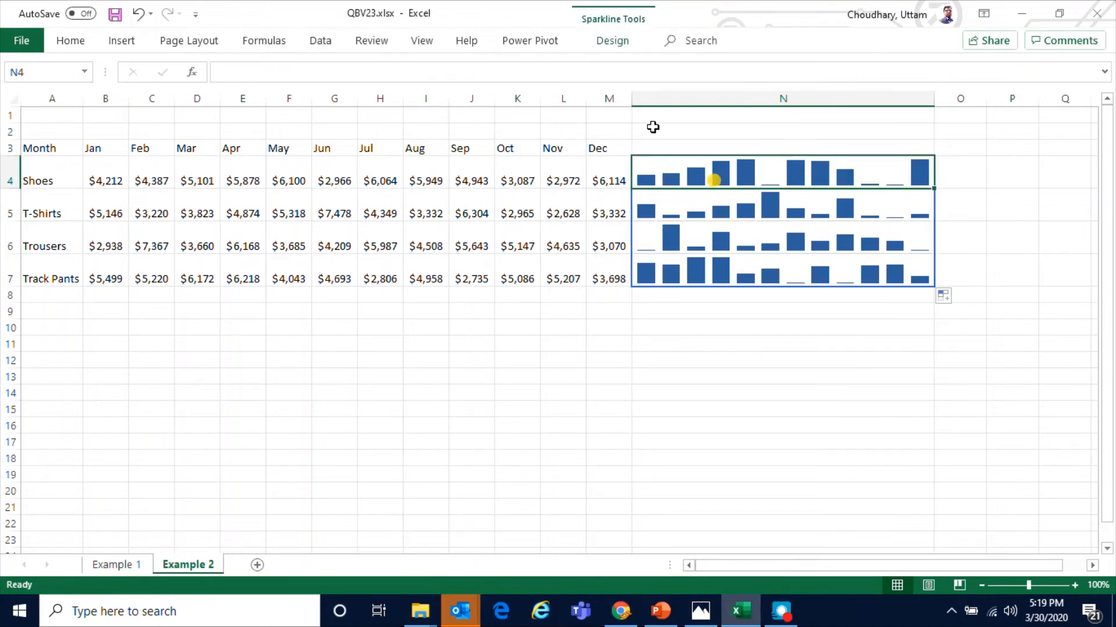
click(611, 40)
click(72, 93)
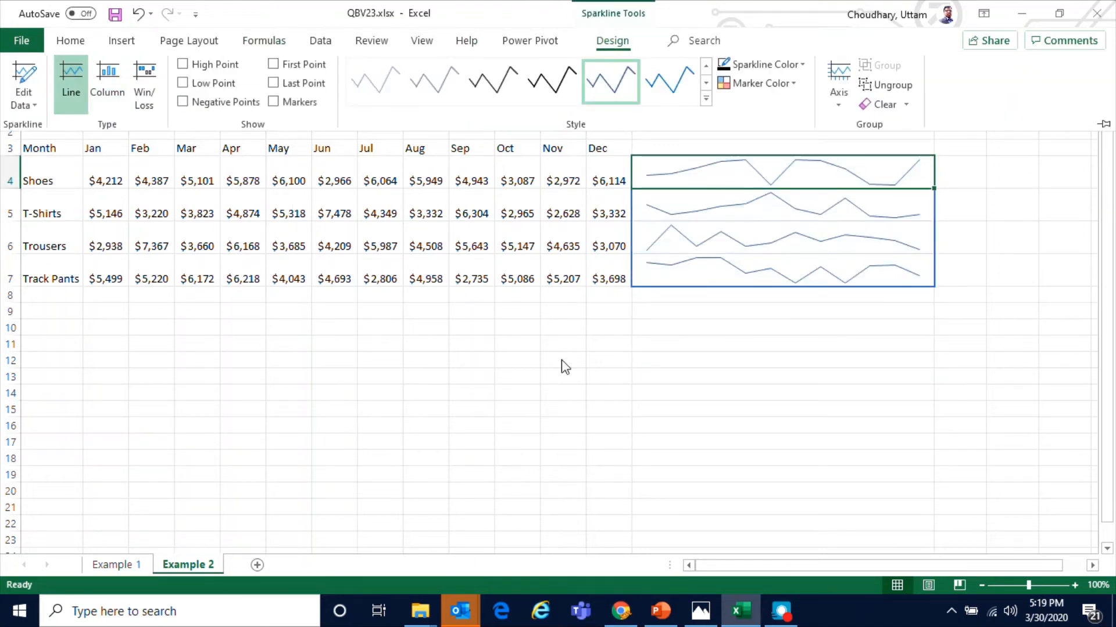
click(887, 411)
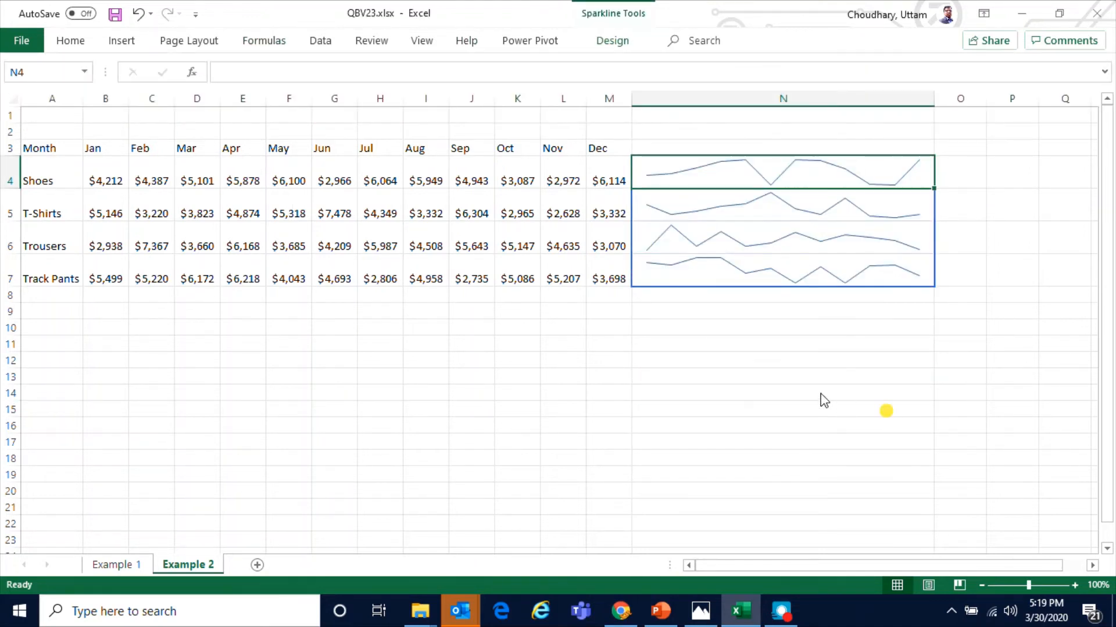
Show high and low points on the line sparklines and set the low point marker colour to red
click(731, 170)
click(613, 42)
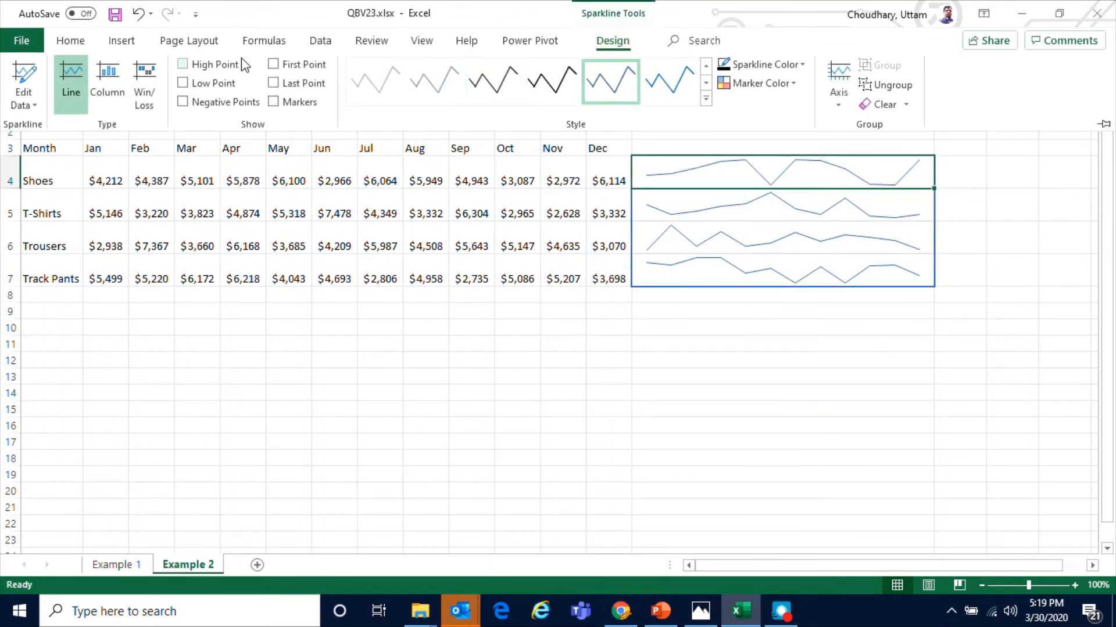
click(182, 65)
click(795, 84)
mouse_move(808, 166)
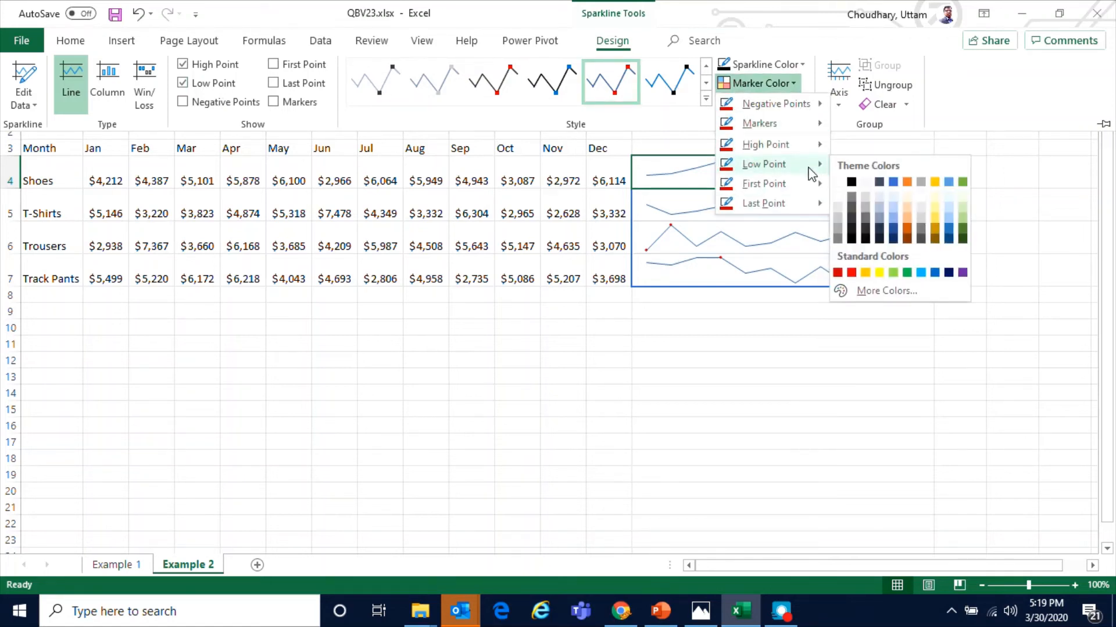
click(851, 272)
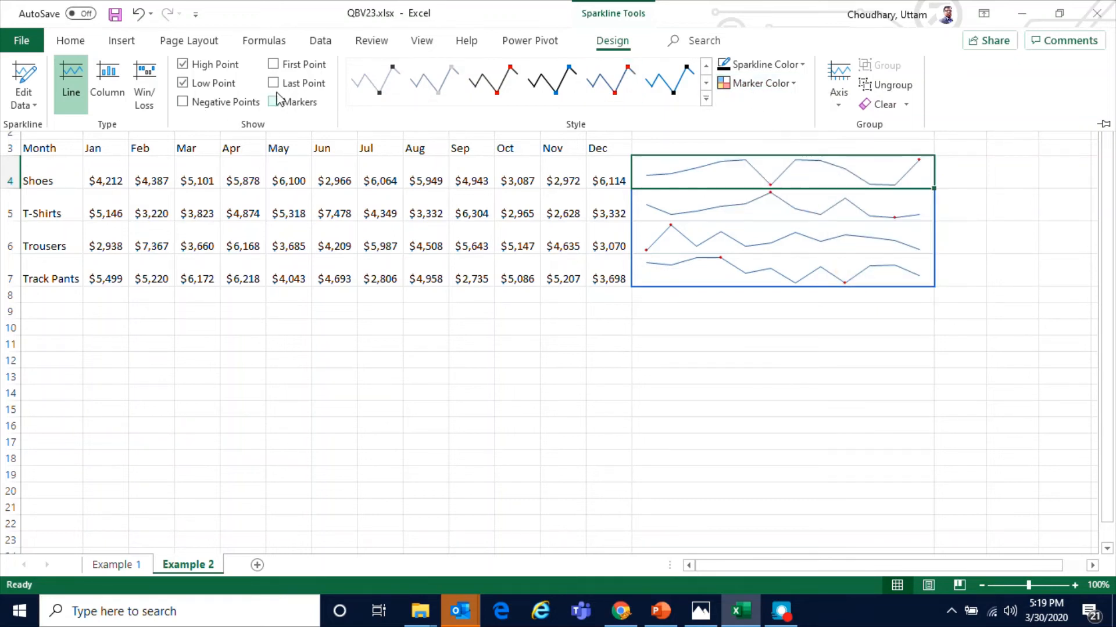
Set the high point marker colour of the sparklines to green
click(794, 84)
mouse_move(807, 144)
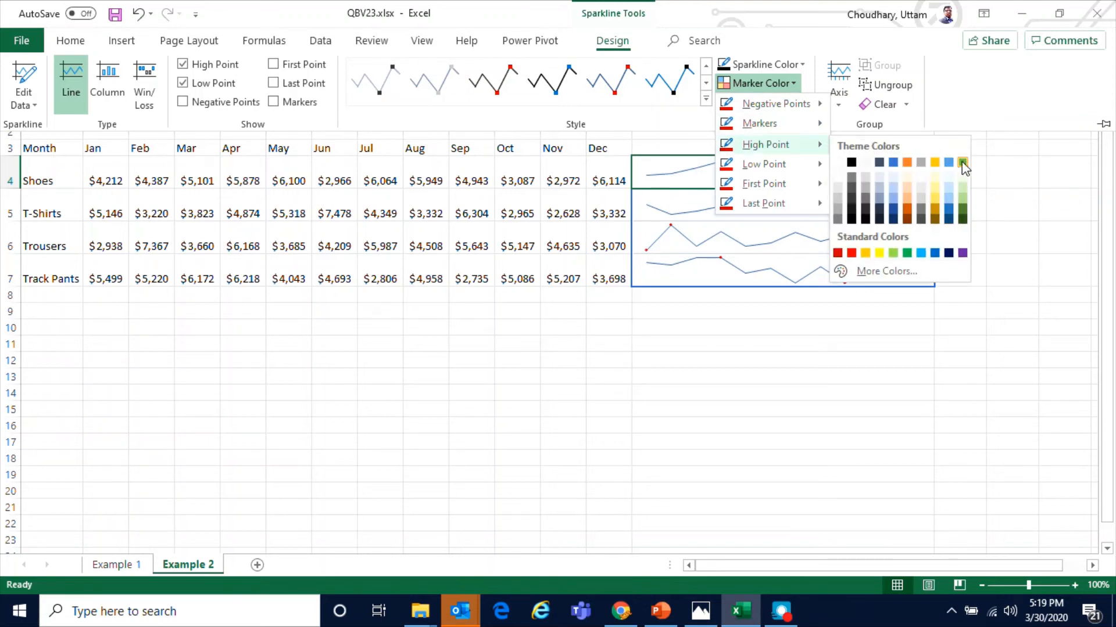
click(907, 253)
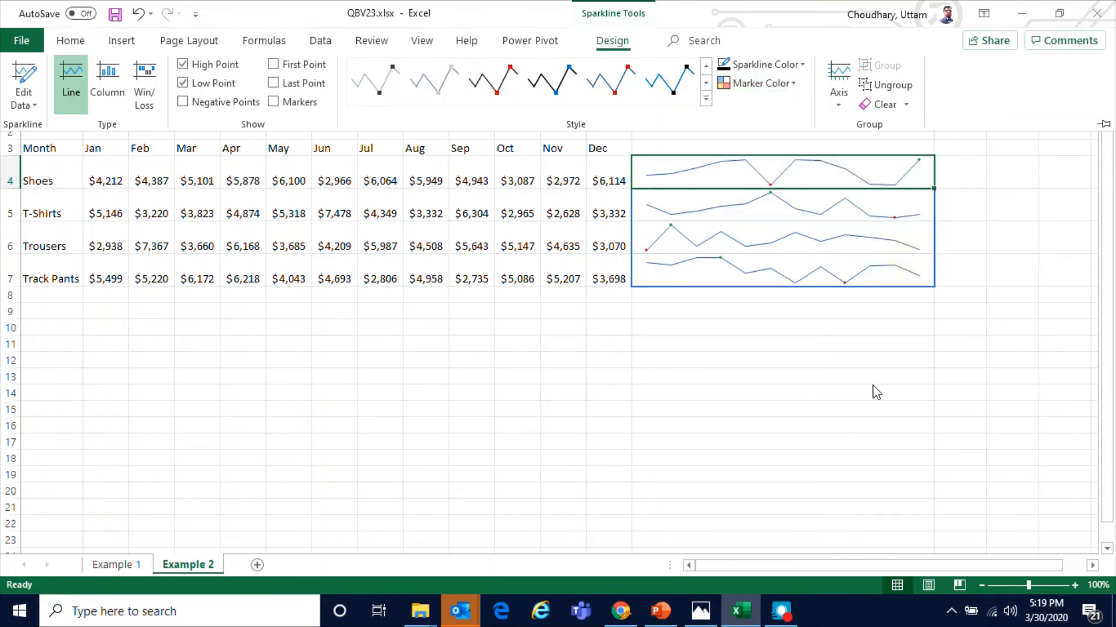
Select and deselect the sparkline cells N4:N7 to examine how the sparkline group is selected
click(876, 393)
click(826, 234)
click(979, 207)
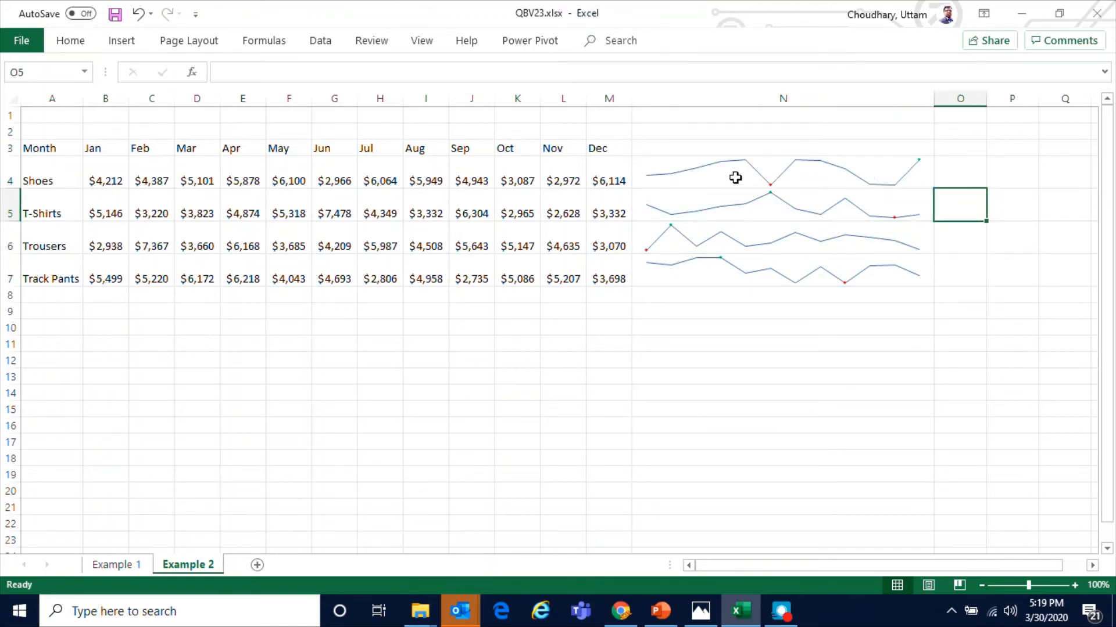
drag(735, 178, 742, 285)
click(767, 366)
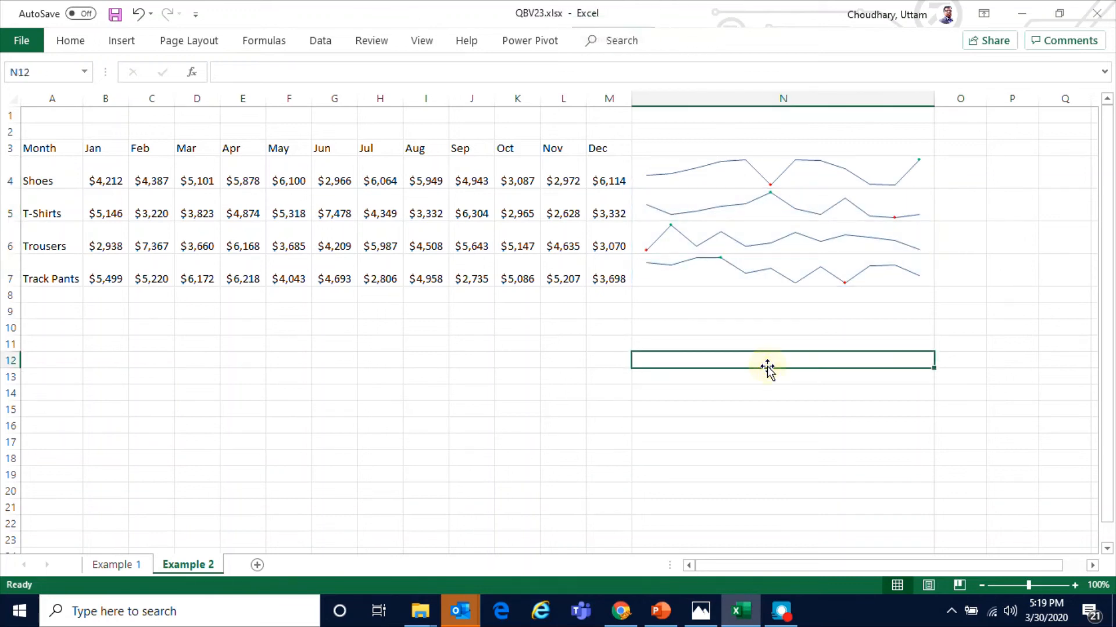
drag(714, 179, 715, 271)
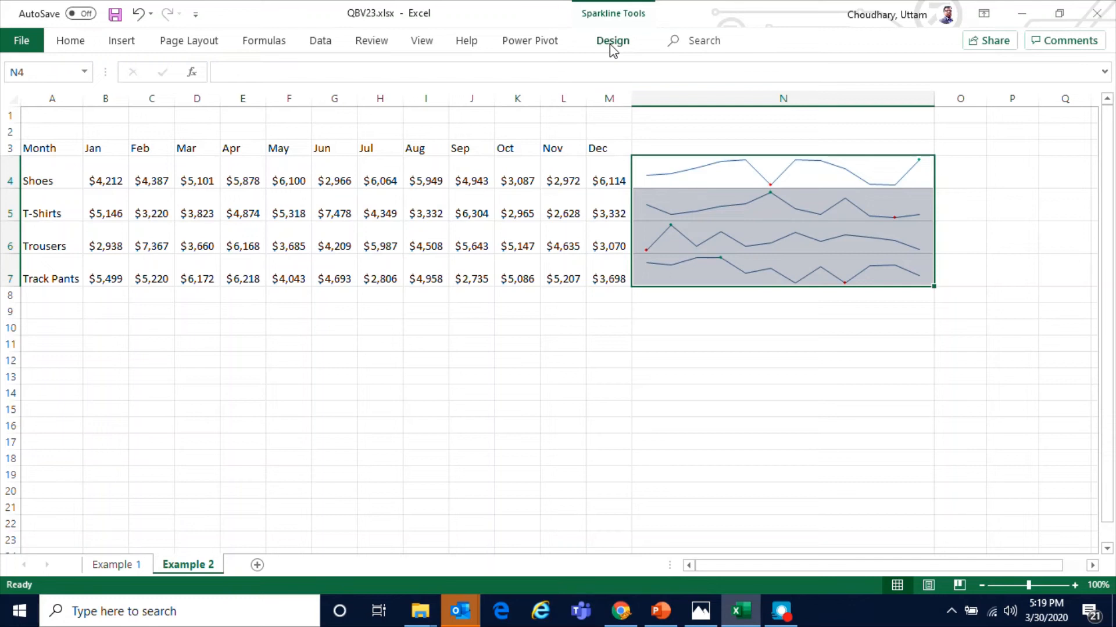
click(761, 200)
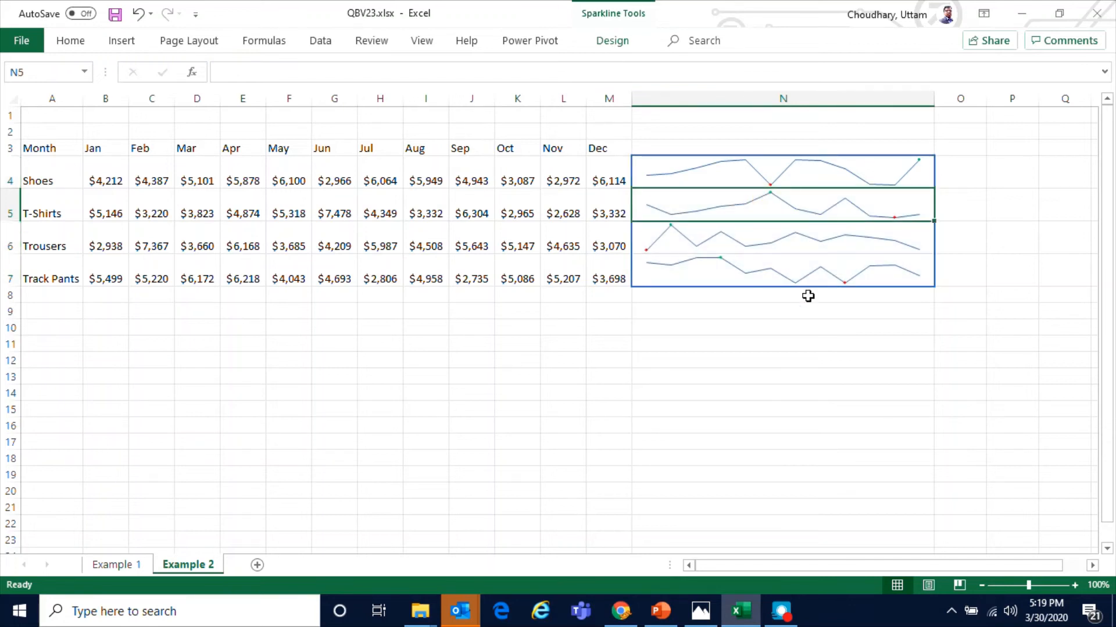
drag(750, 174, 755, 266)
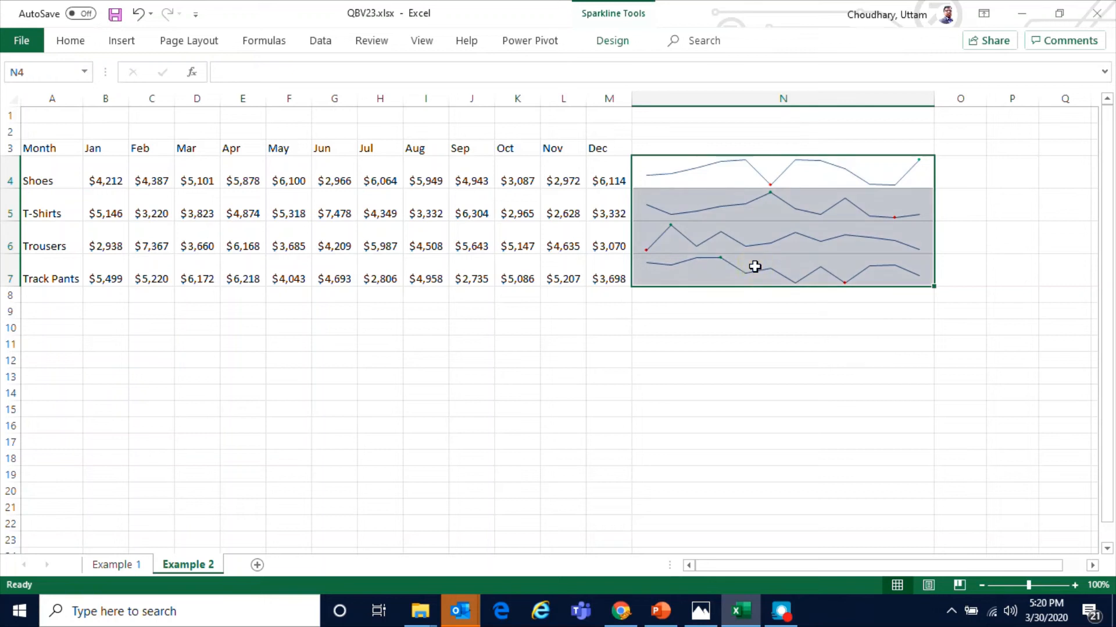
click(747, 326)
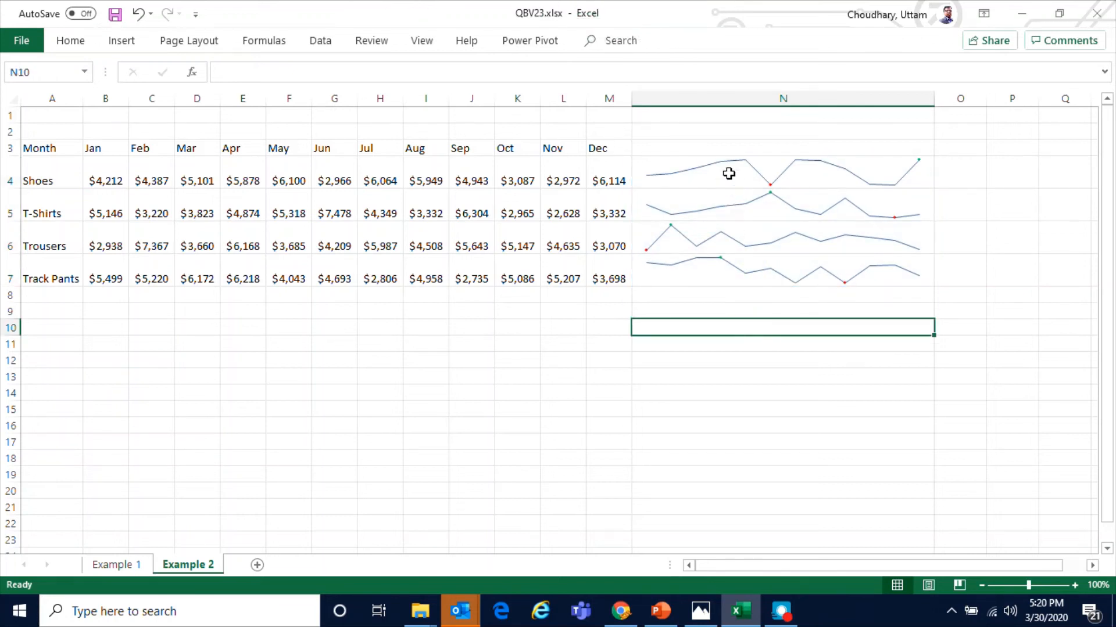
Clear the selected sparklines from N4:N7
drag(729, 174, 729, 285)
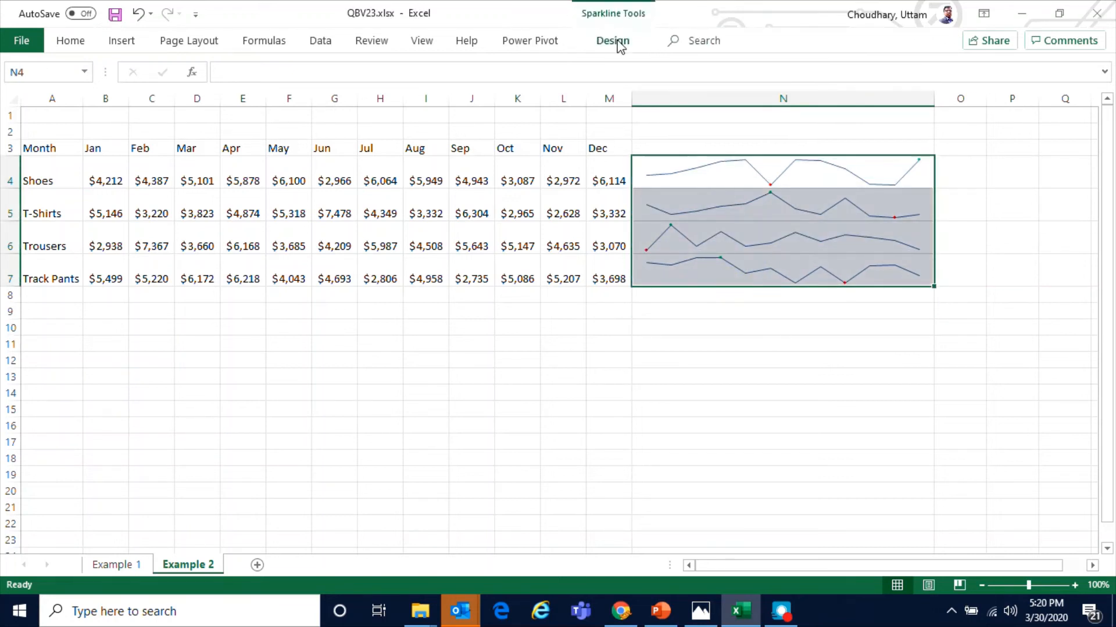
click(618, 43)
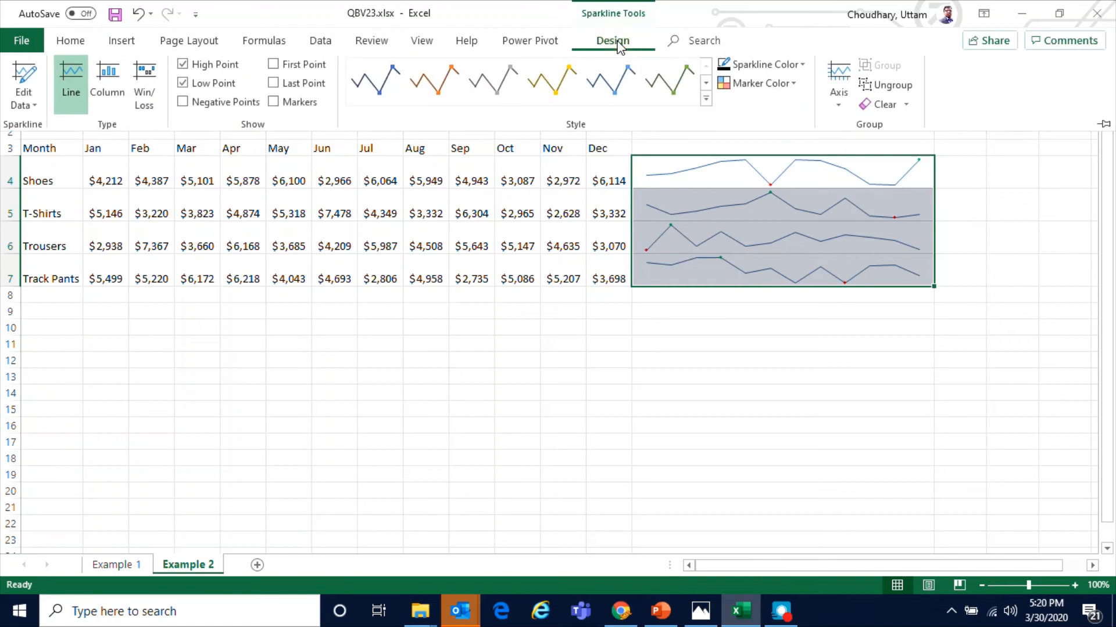
click(911, 108)
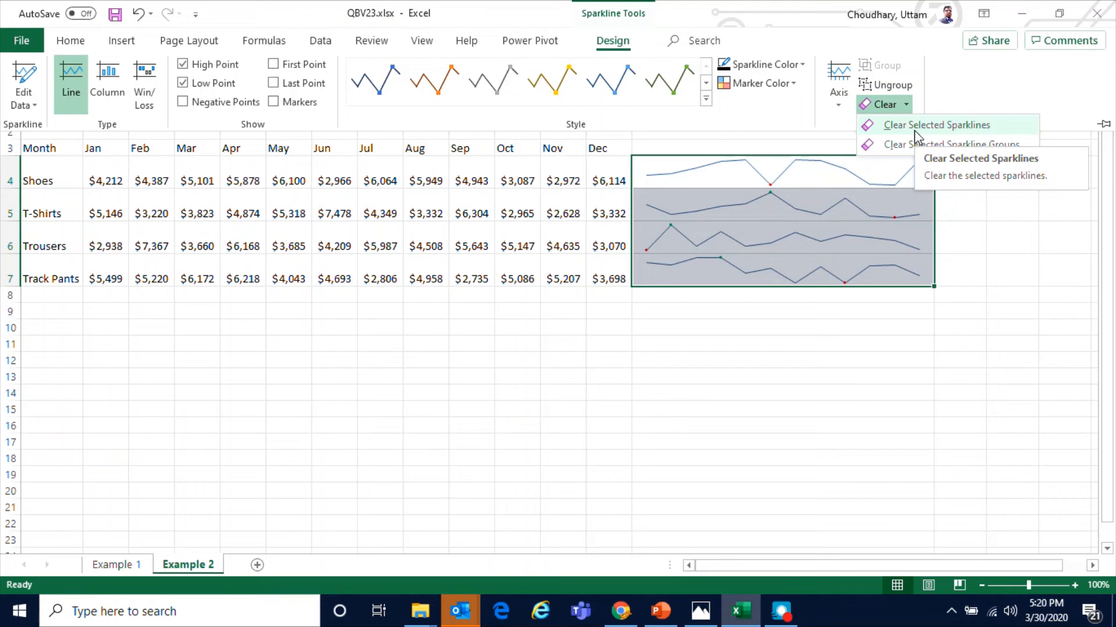
click(914, 130)
click(839, 363)
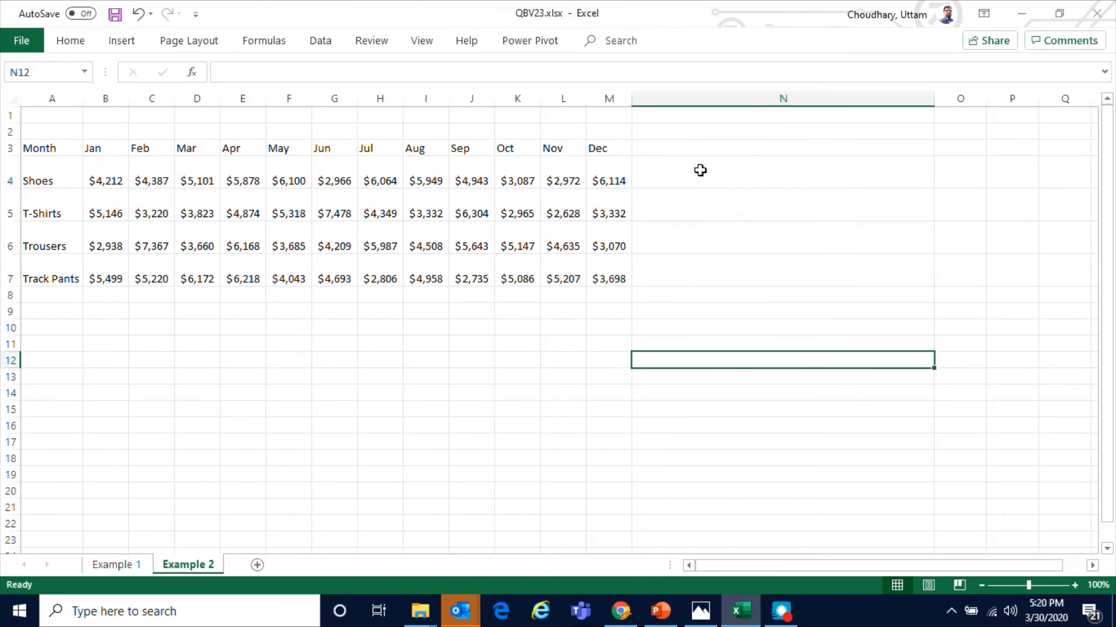
Insert line sparklines in N4:N7 using the data range B4:M7
drag(700, 170, 694, 281)
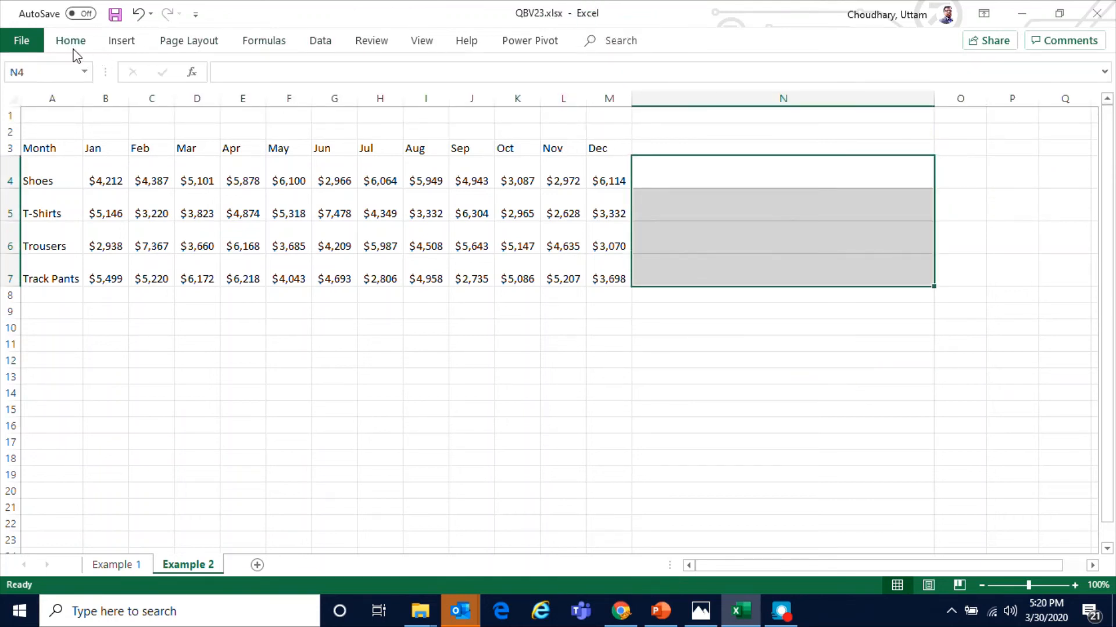
click(121, 41)
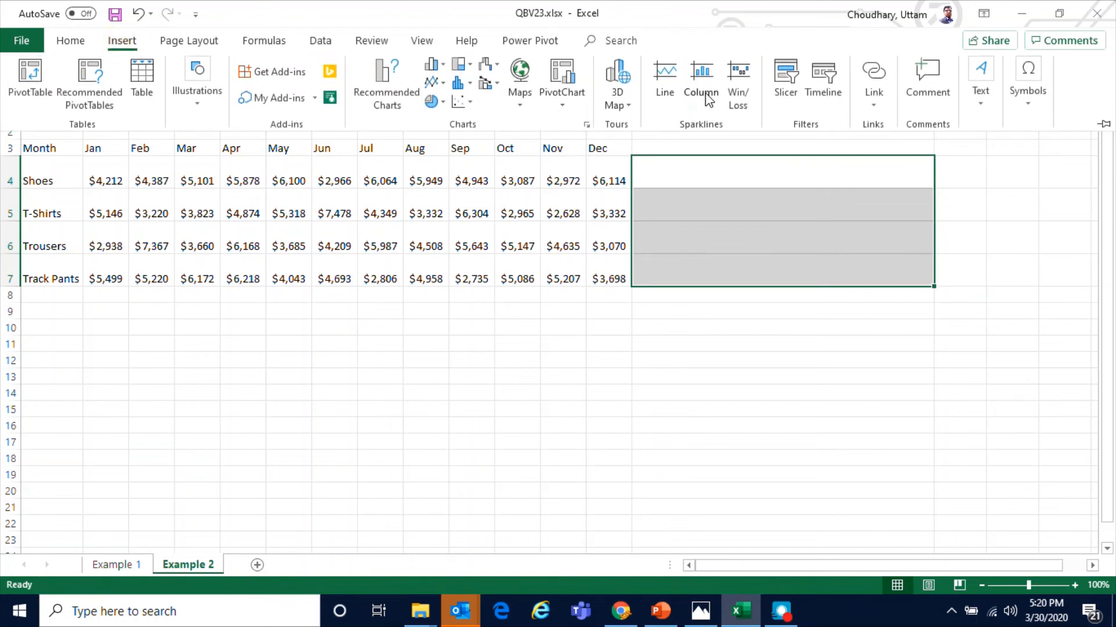
click(665, 81)
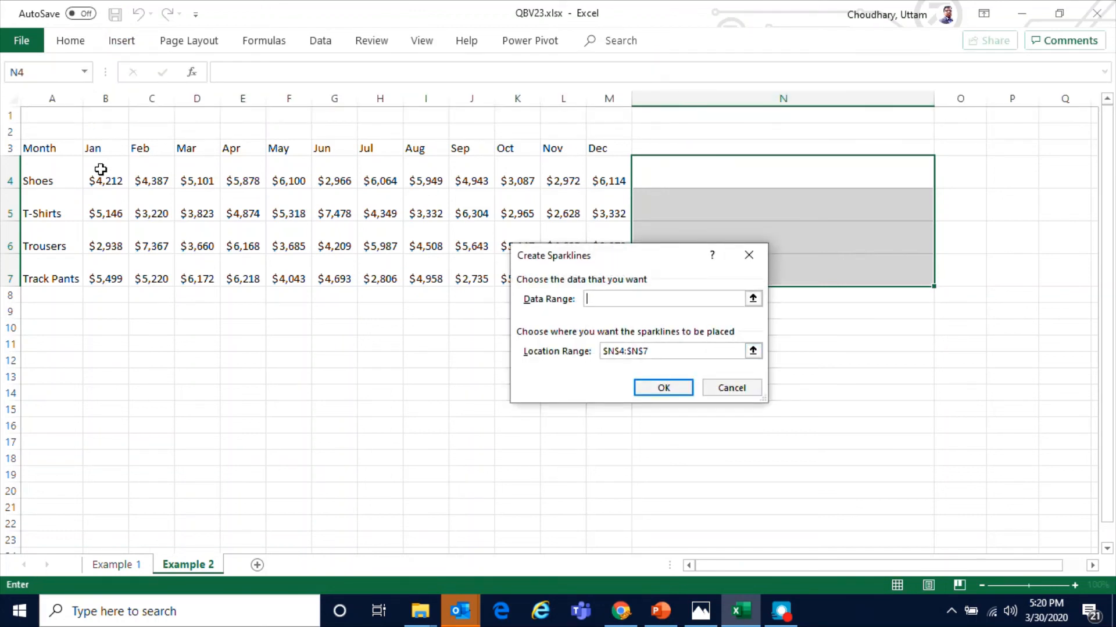
drag(87, 178, 599, 269)
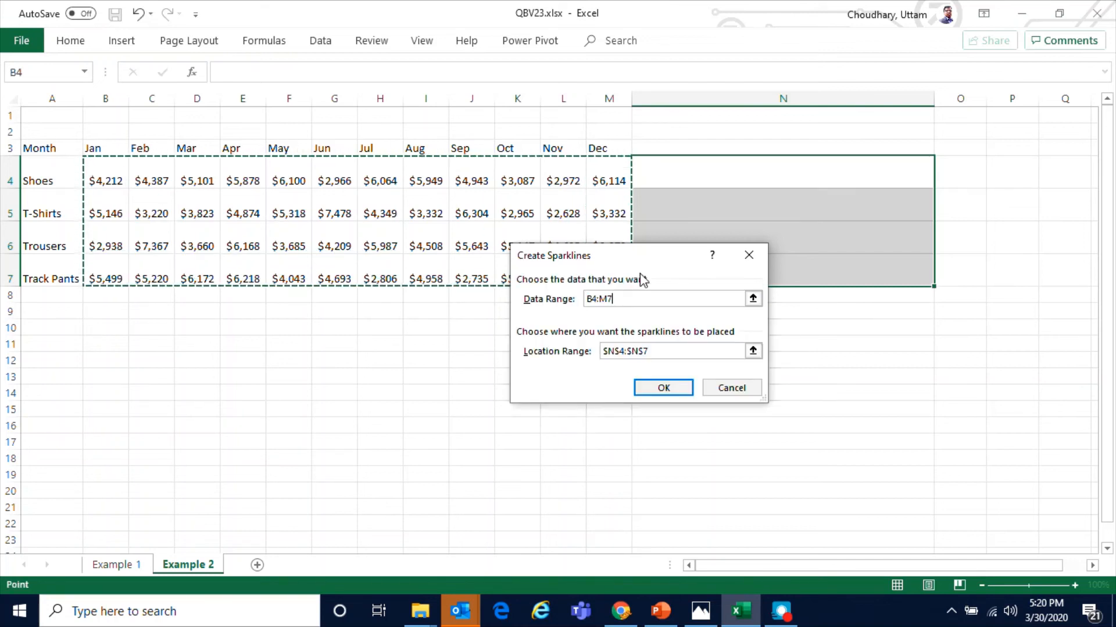
click(663, 388)
click(795, 357)
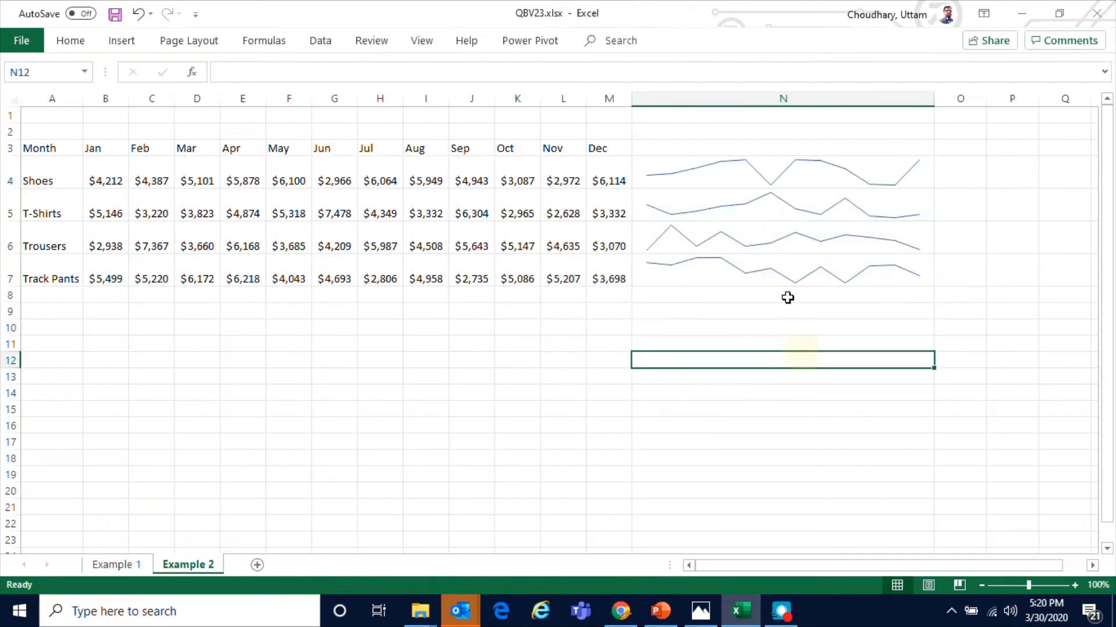
Show high and low points on the new sparklines and set the high point marker colour to green
click(776, 181)
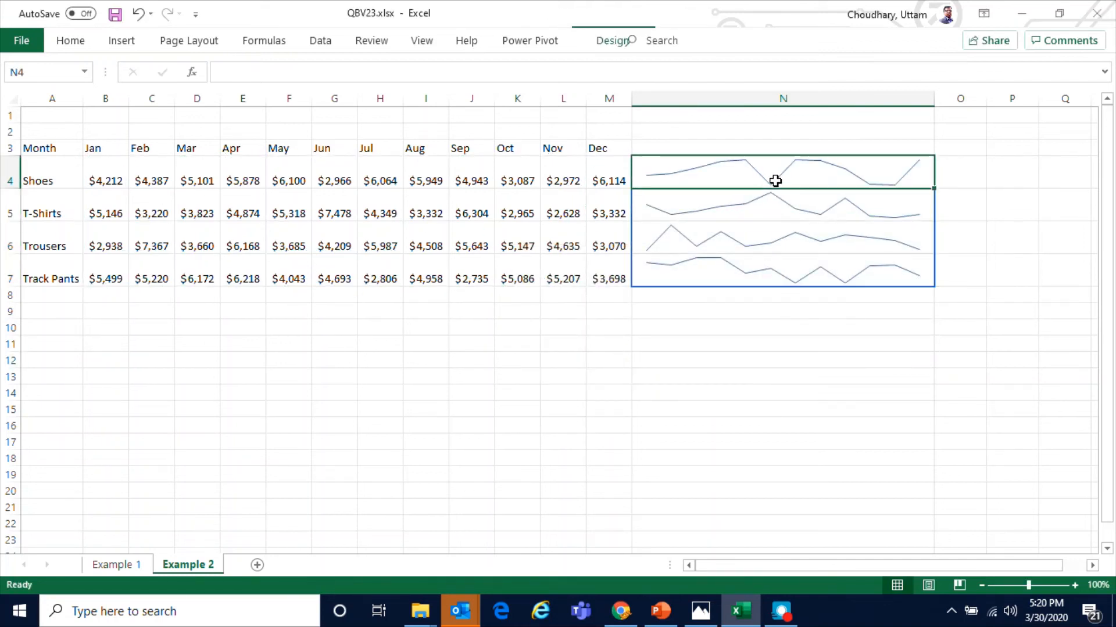
click(625, 42)
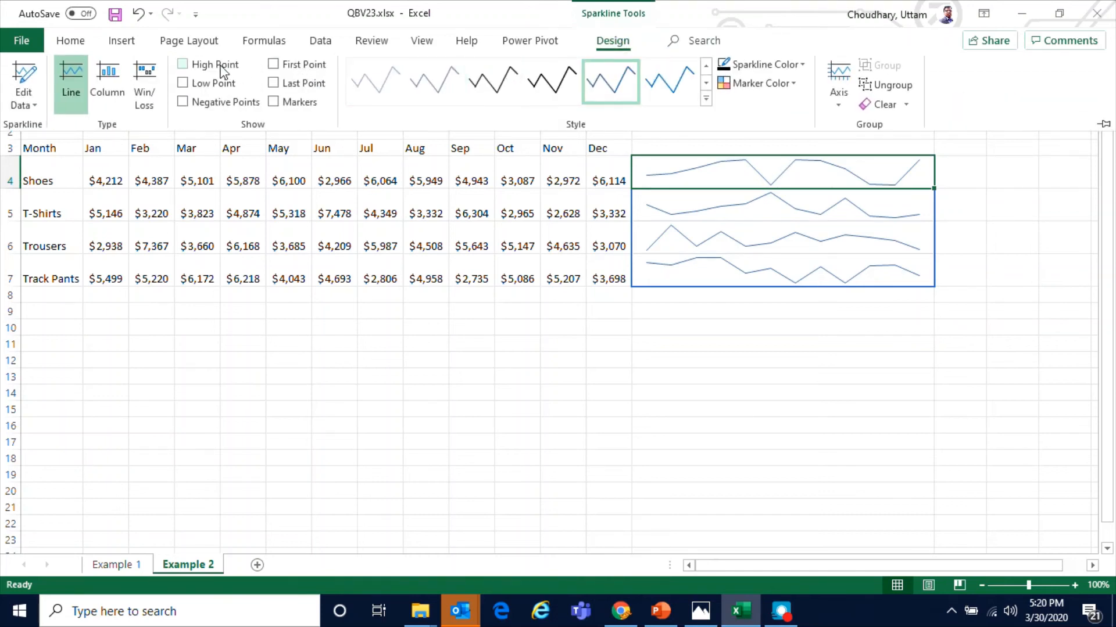
click(223, 68)
click(221, 84)
click(794, 85)
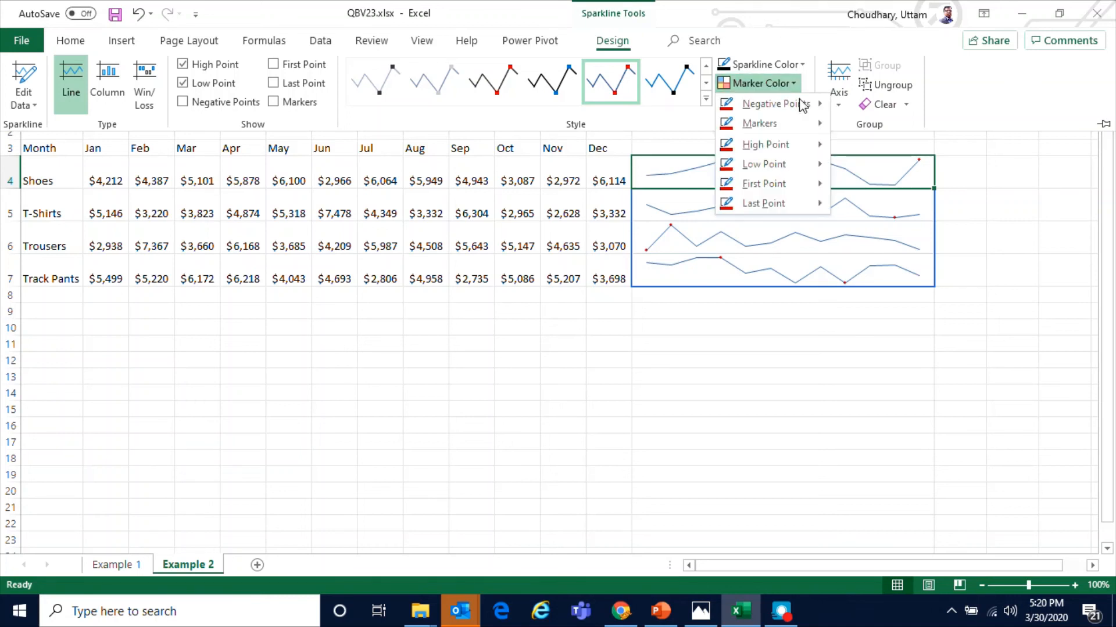
mouse_move(801, 145)
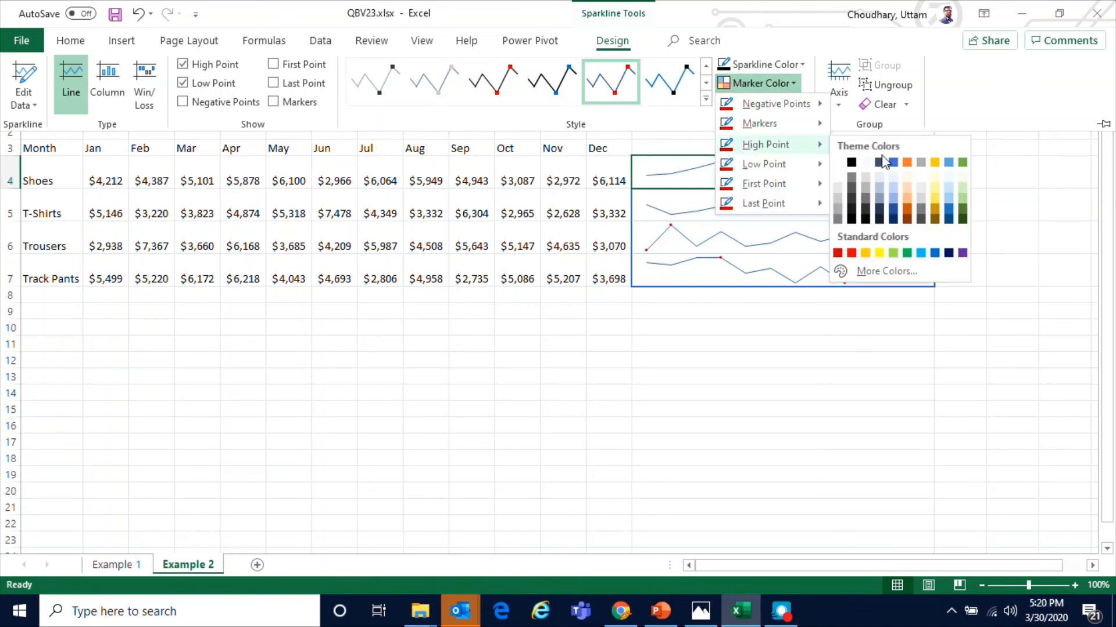
click(962, 163)
key(ctrl+F1)
click(859, 356)
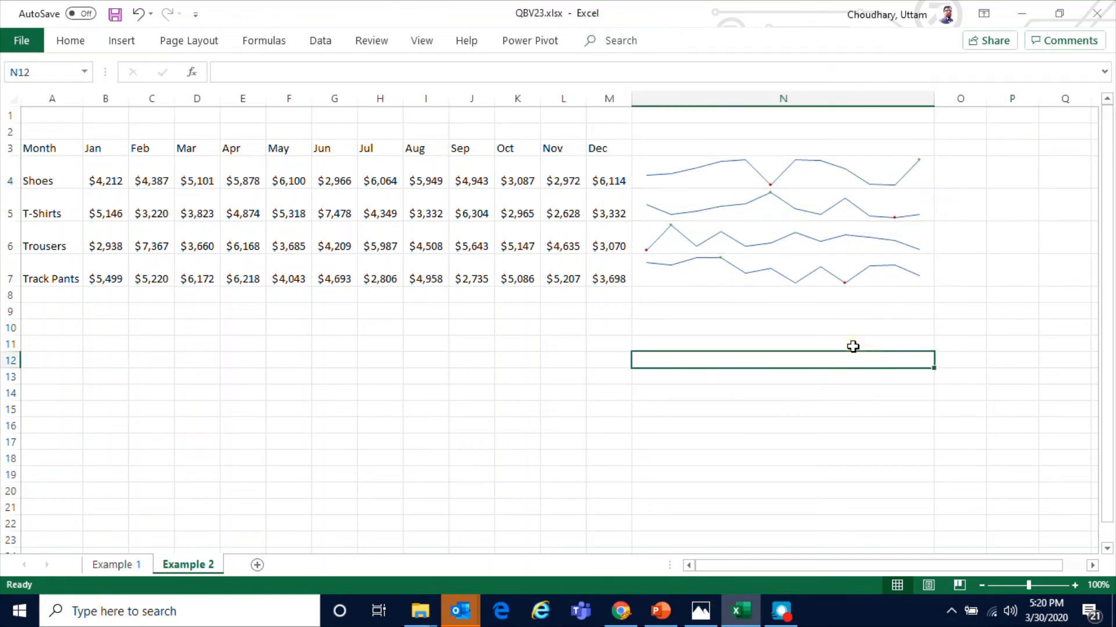
Convert the data range A3:M7 into a table with headers
drag(56, 149, 601, 276)
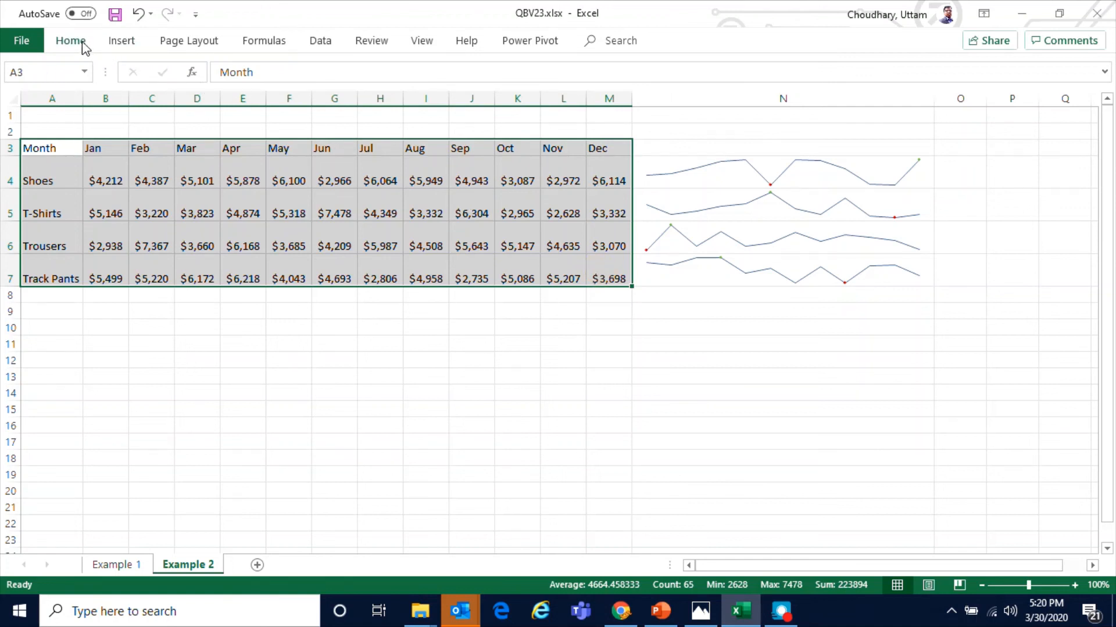
click(83, 46)
click(122, 42)
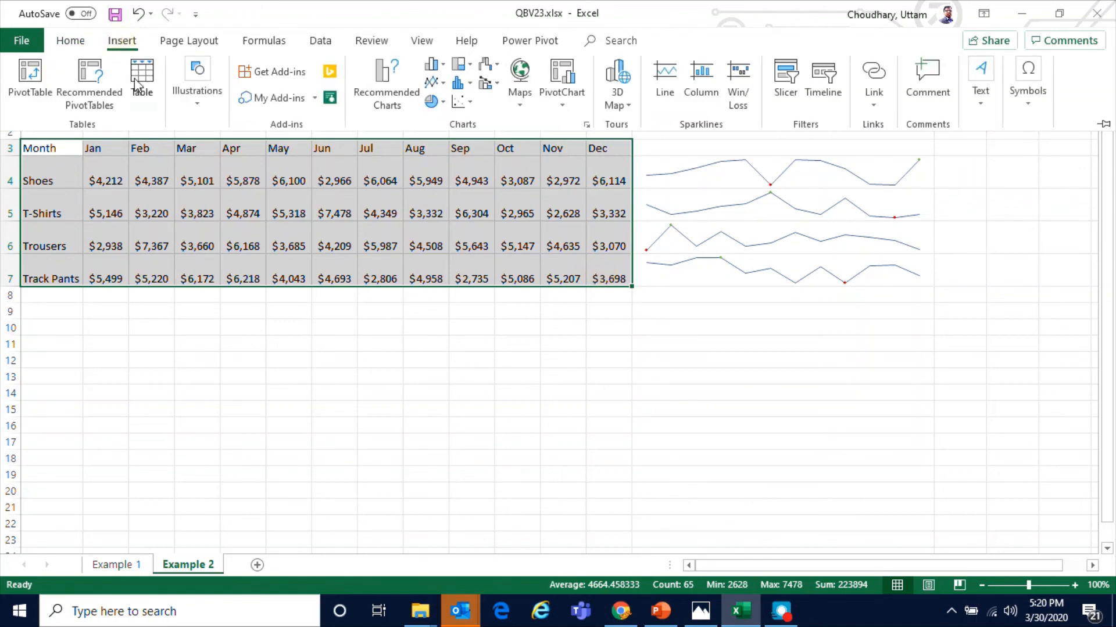
click(138, 93)
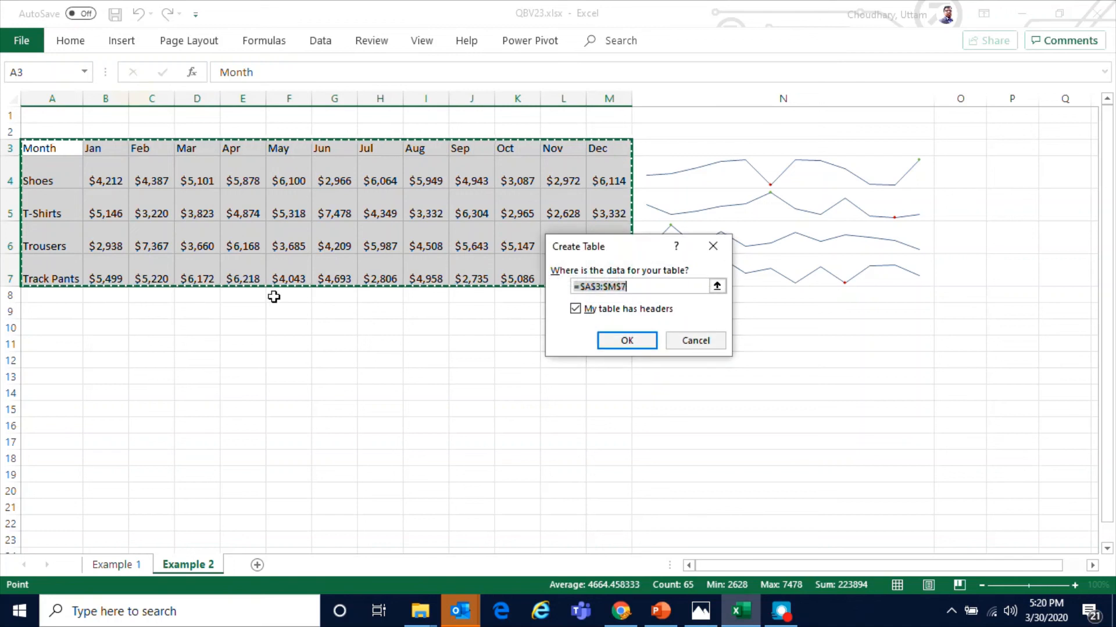
click(628, 343)
click(571, 418)
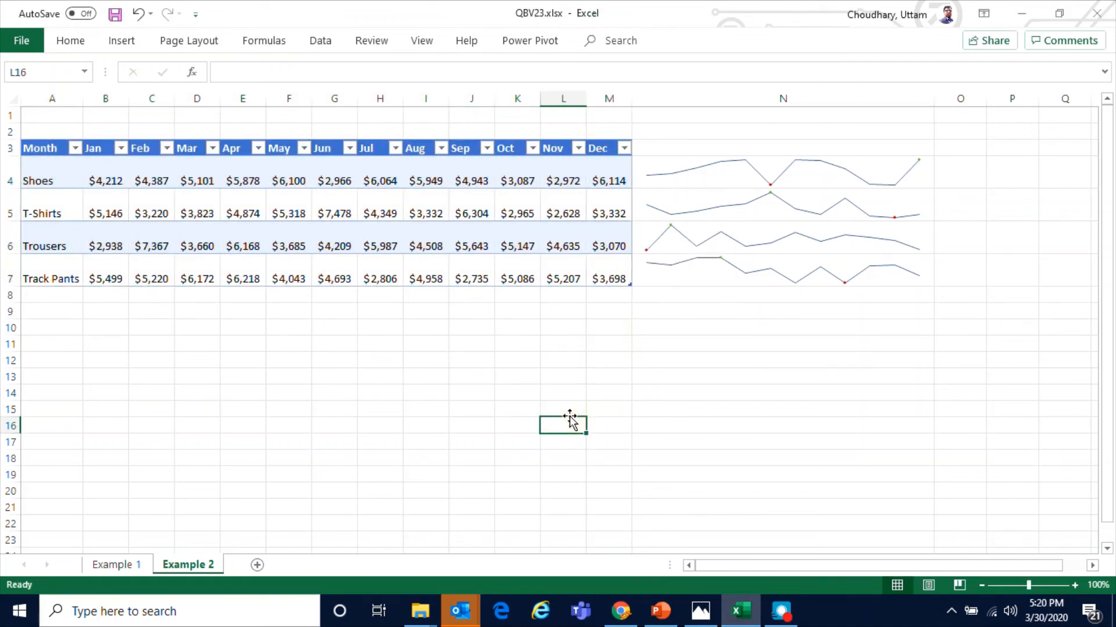